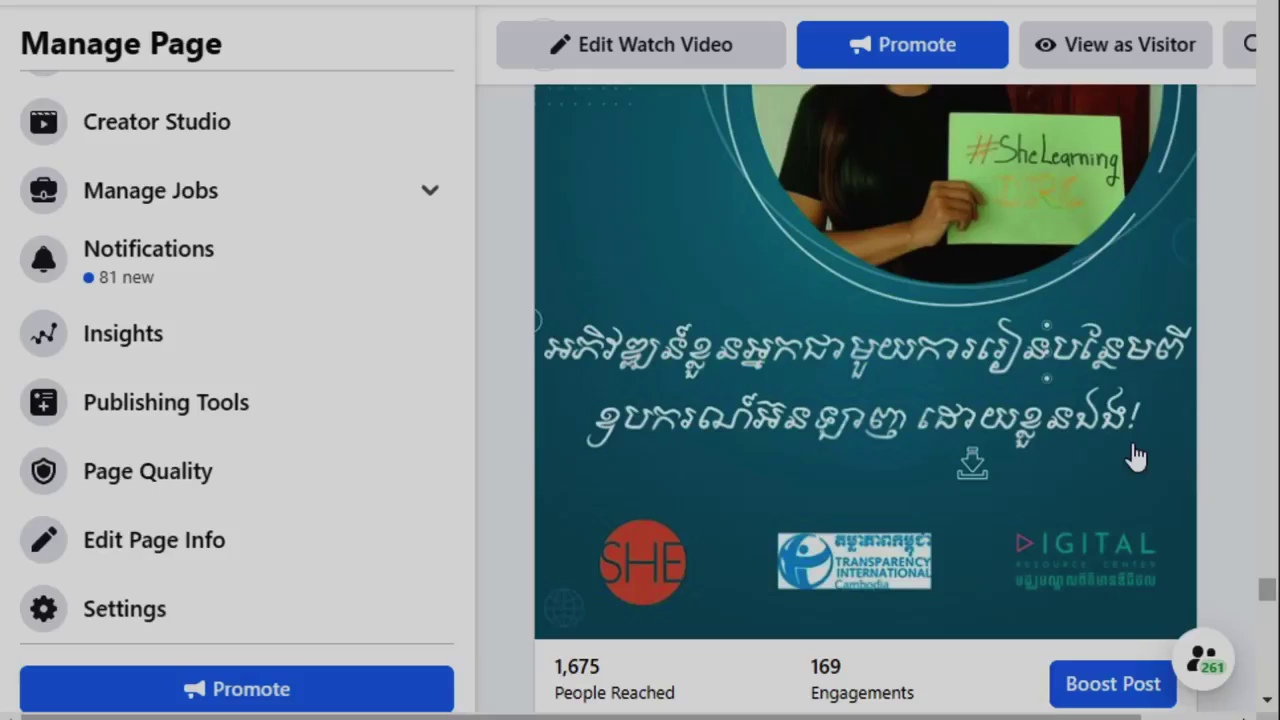
Step: Open the boost setup for the Page's #SheLearning poster post
scroll(1137, 457, up, 1)
scroll(1137, 457, down, 3)
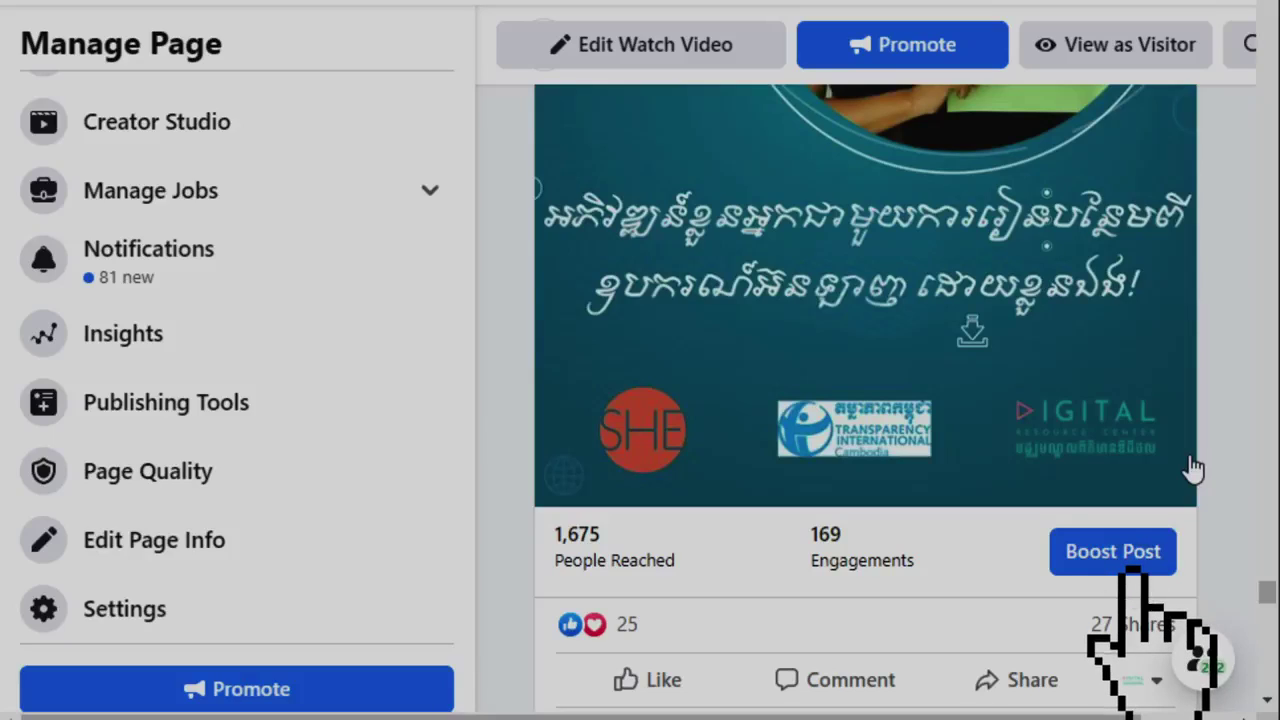
click(1100, 563)
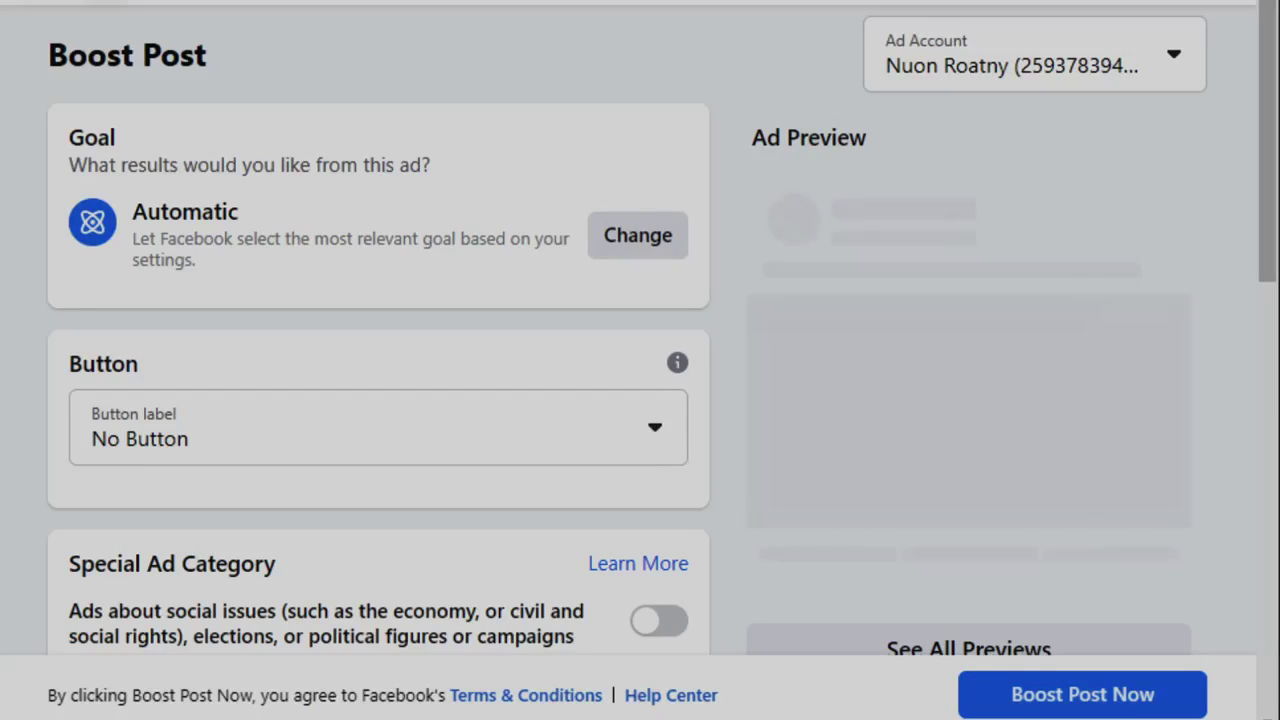
click(459, 669)
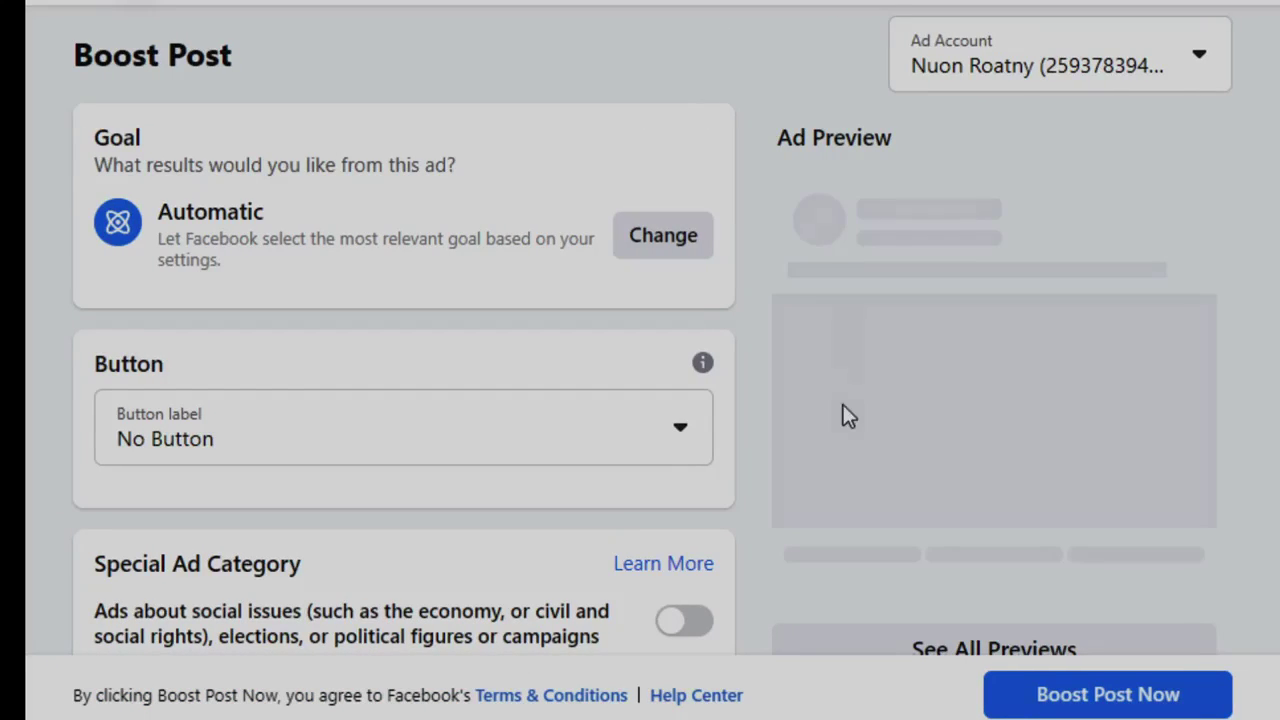
Step: Look through the boost form's button, special ad category, audience, duration and payment sections
scroll(813, 326, down, 4)
scroll(895, 305, up, 4)
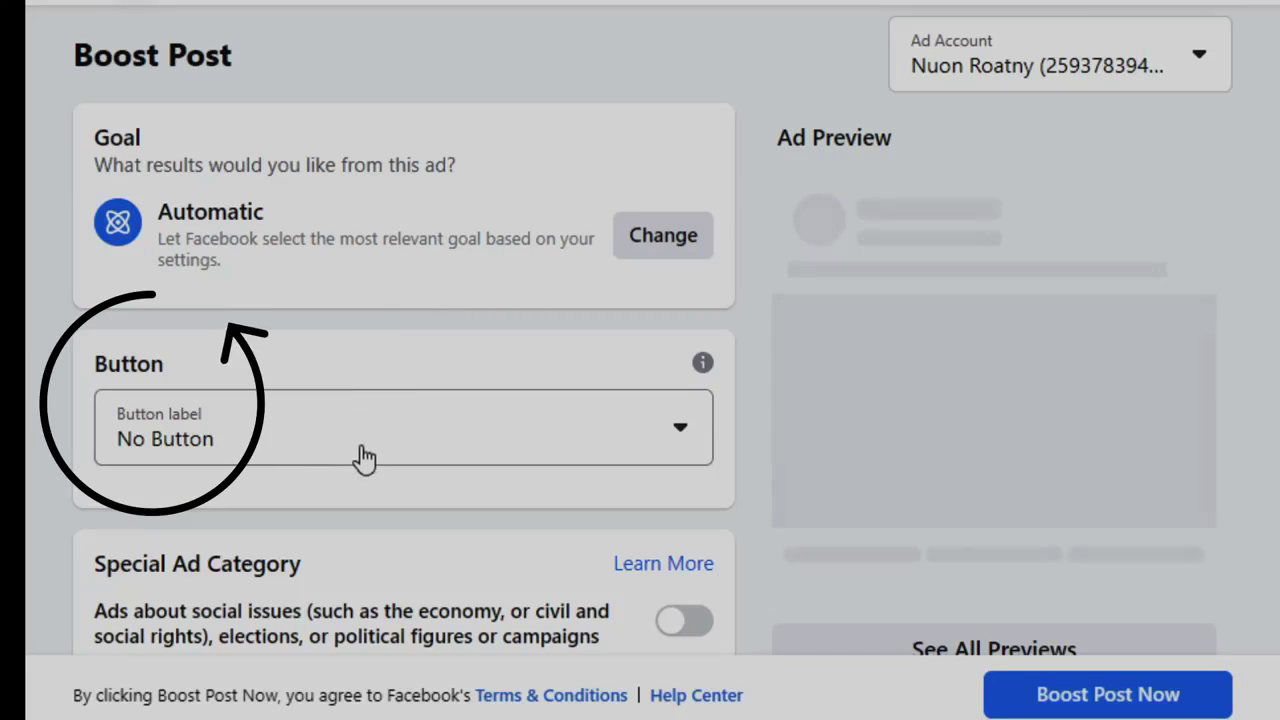
scroll(500, 423, down, 3)
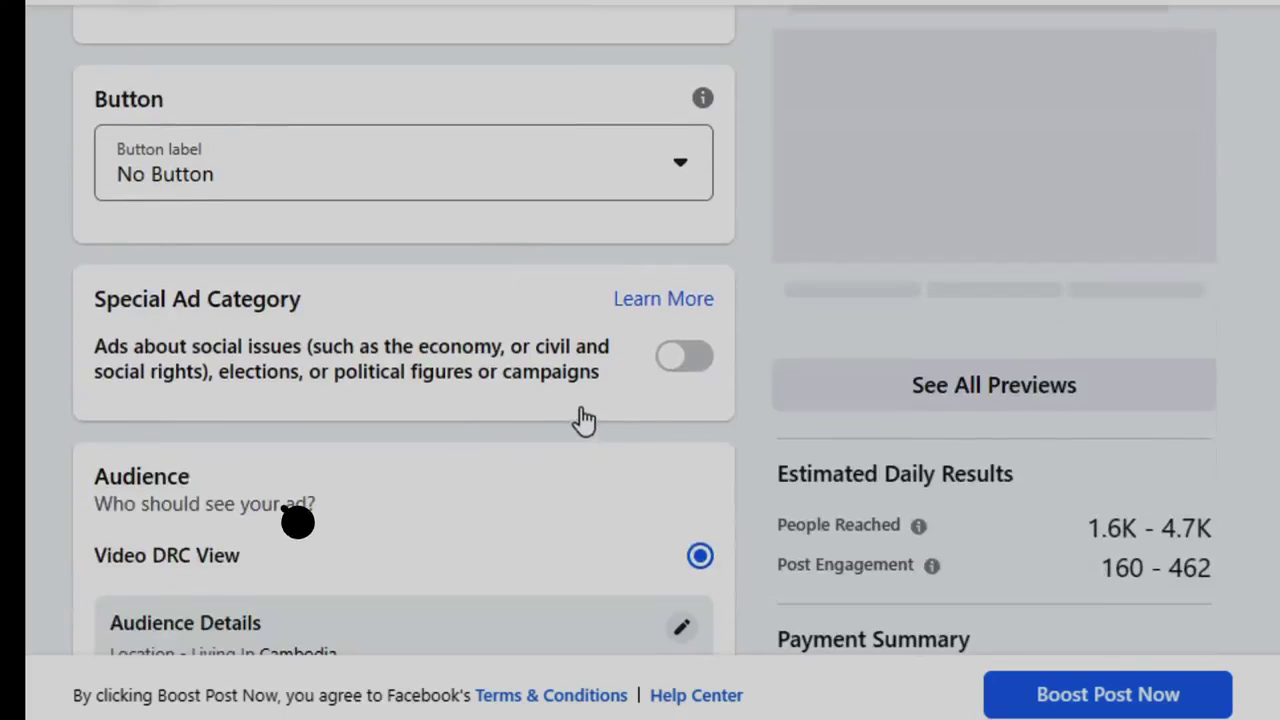
scroll(583, 425, down, 1)
scroll(523, 414, down, 4)
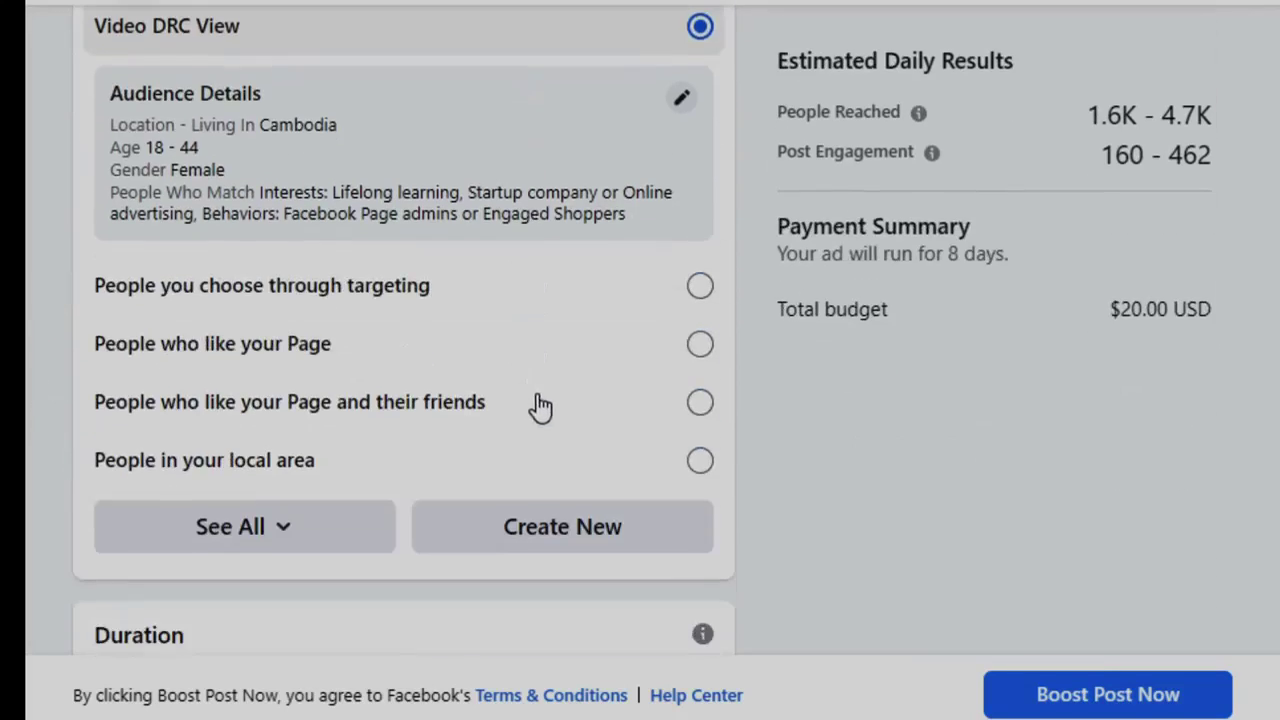
scroll(610, 410, down, 4)
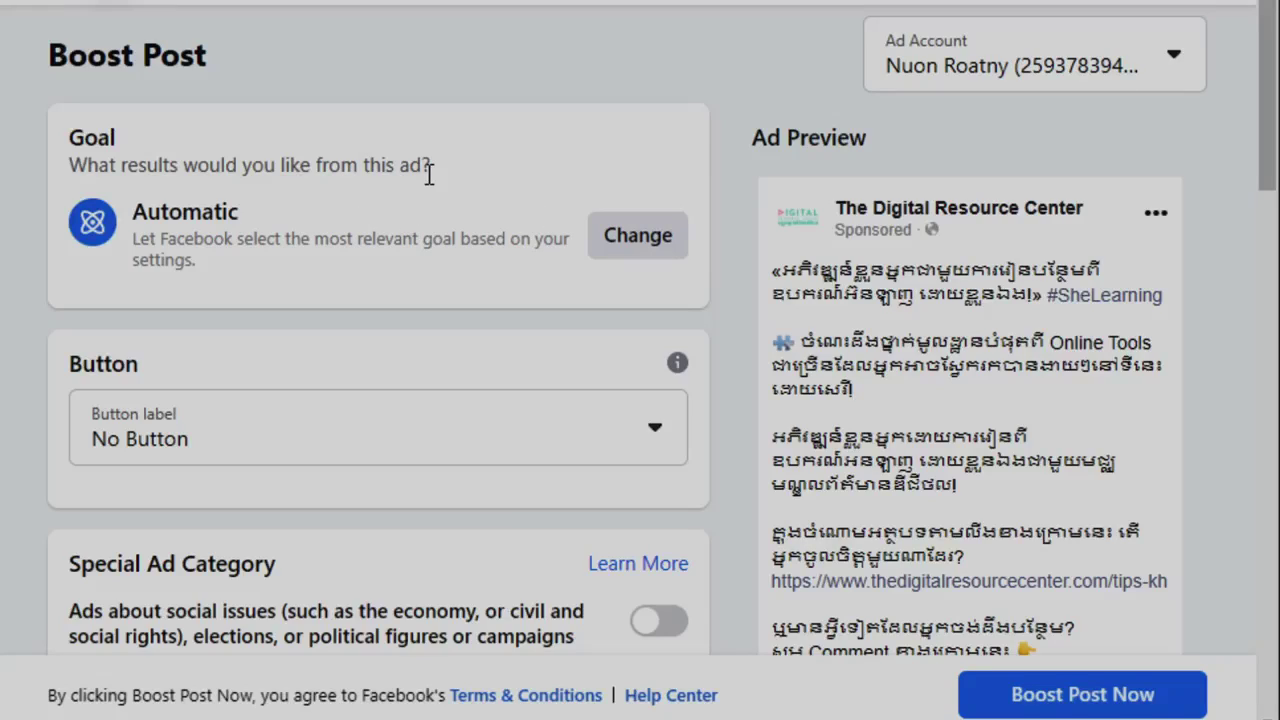
Step: Change the ad's goal to Get more engagement and save it
click(630, 262)
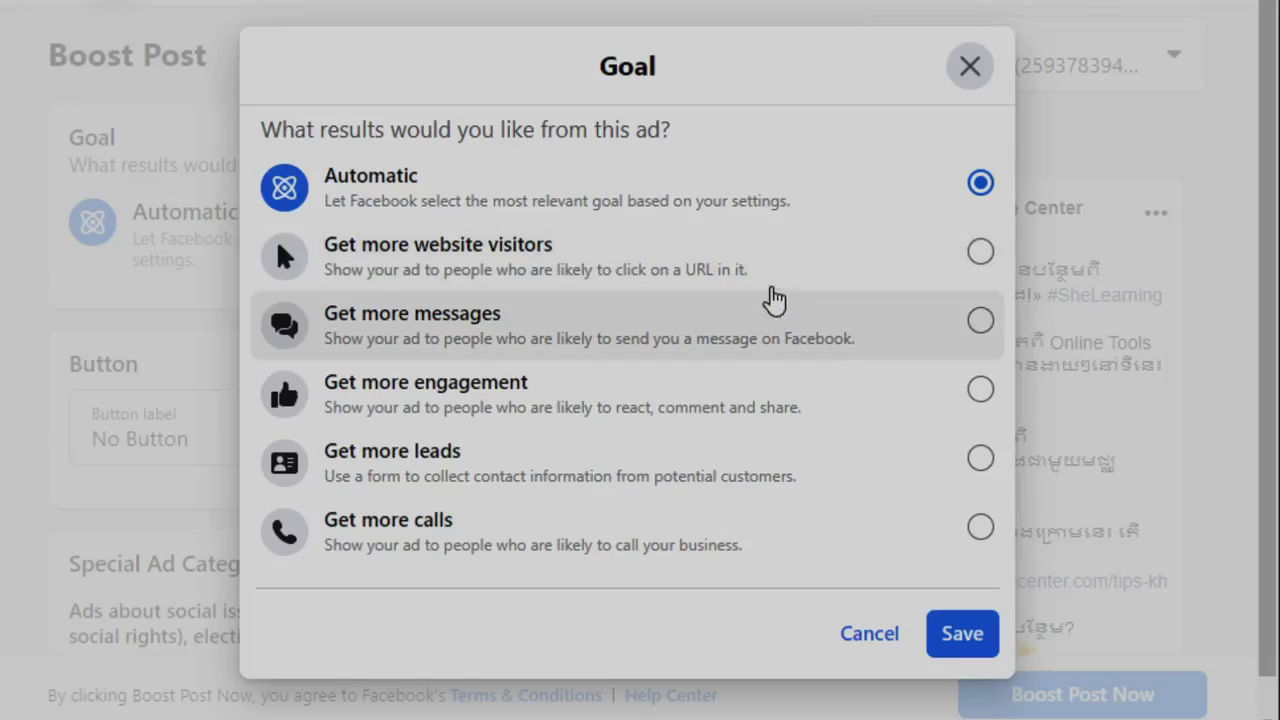
scroll(775, 298, down, 1)
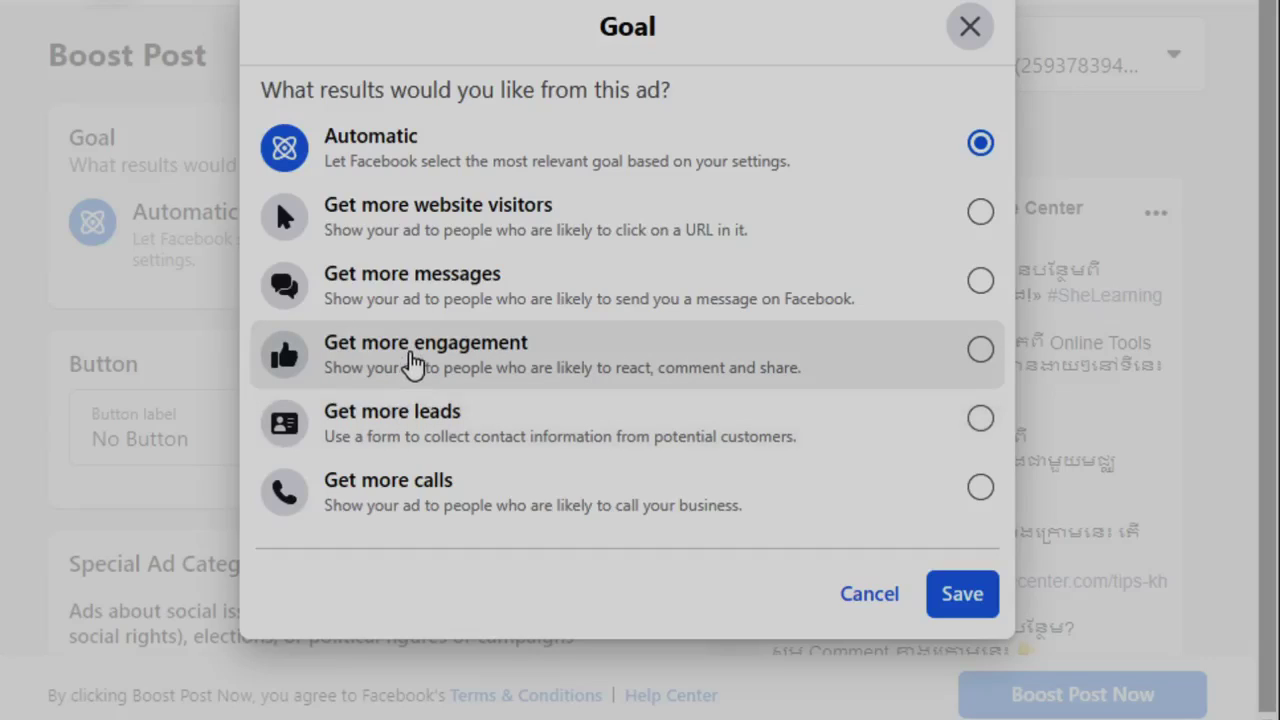
click(709, 364)
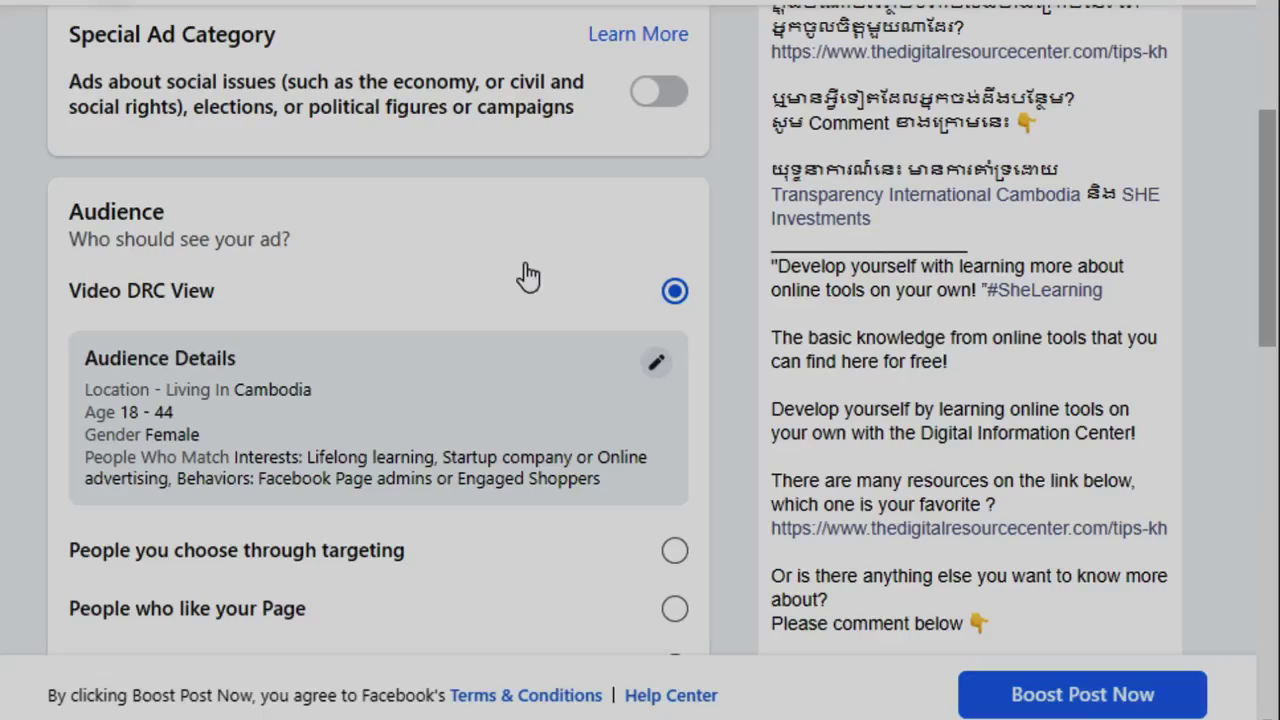
Step: Set the ad's button label to Learn More
scroll(523, 271, up, 4)
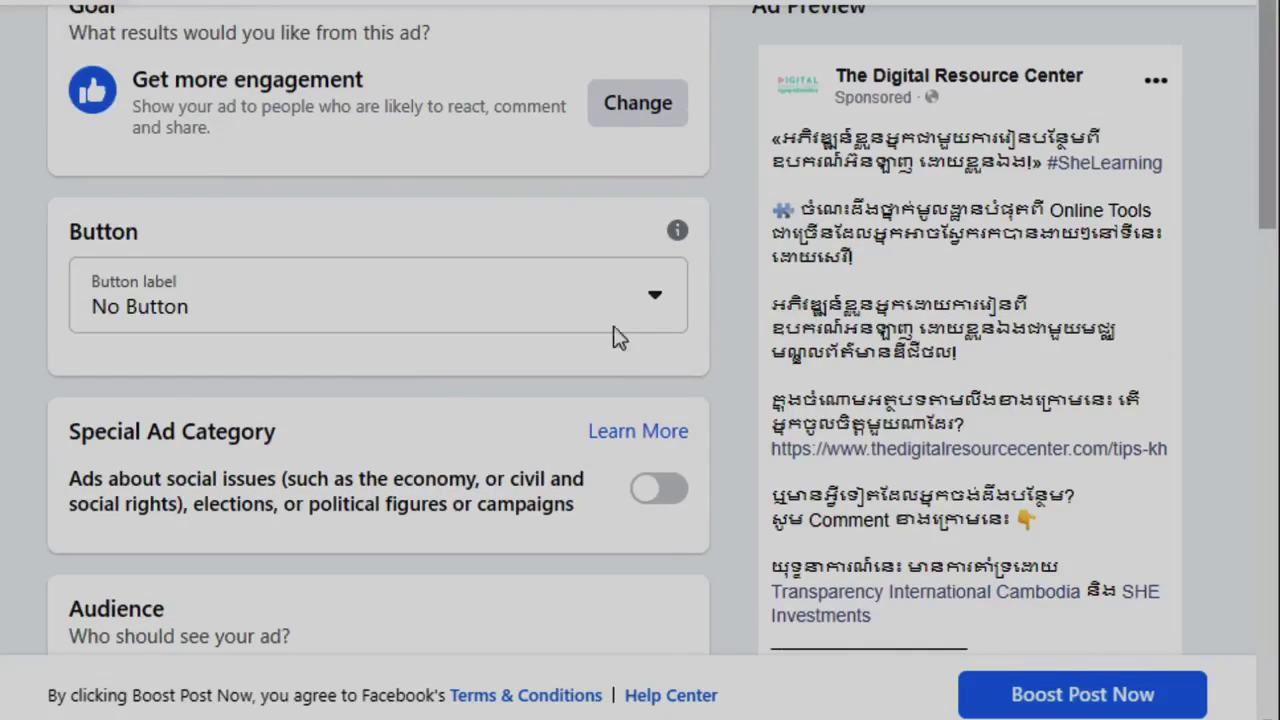
click(647, 310)
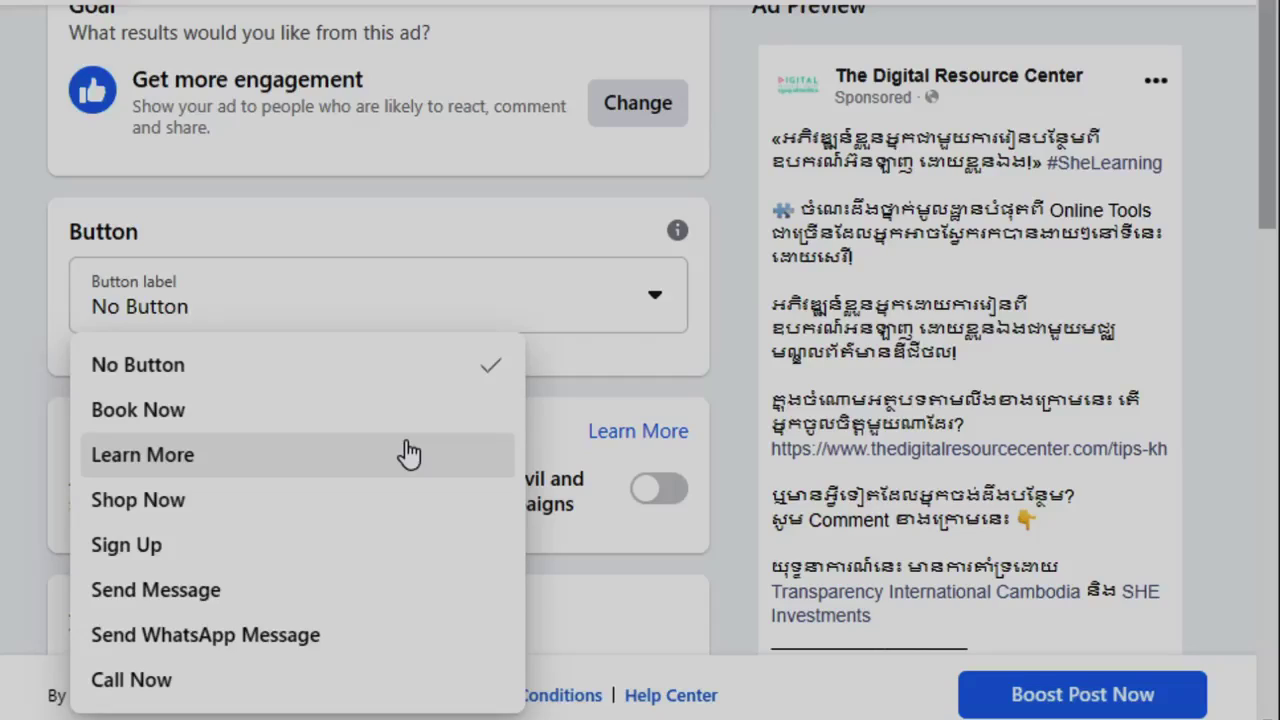
click(266, 472)
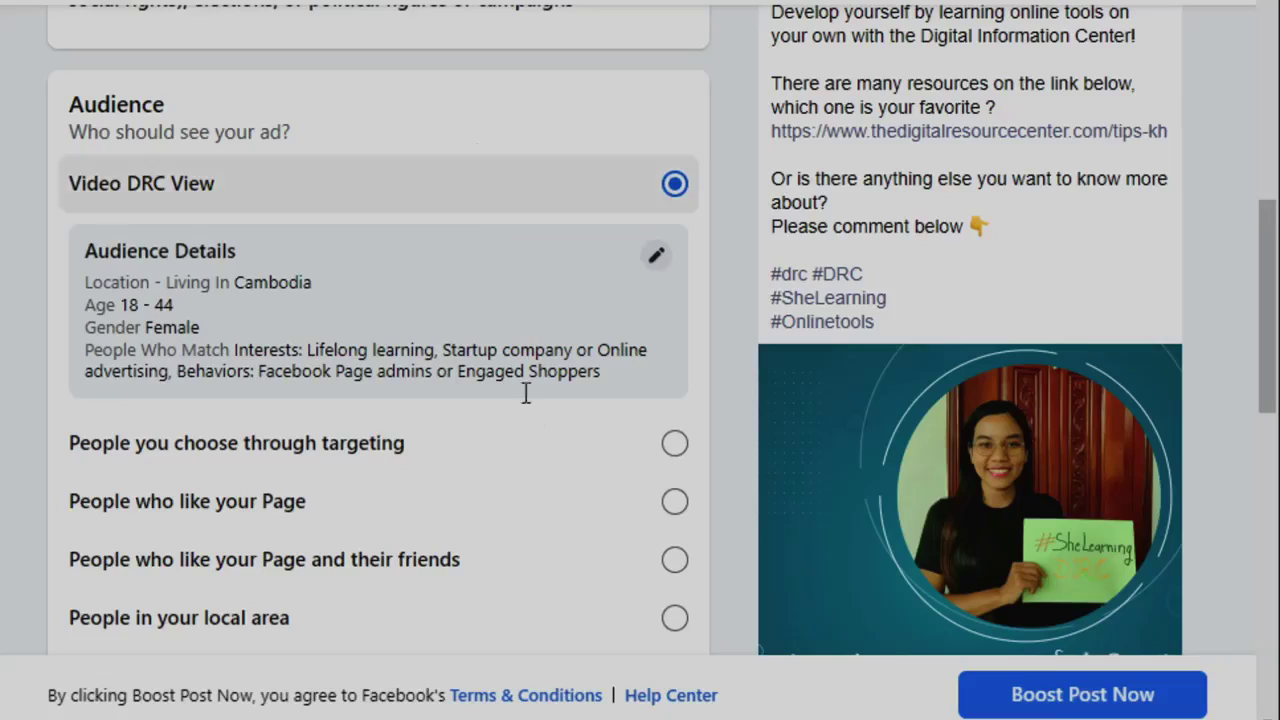
Step: Start a new audience for the ad and name it "DRC poster"
scroll(517, 404, down, 3)
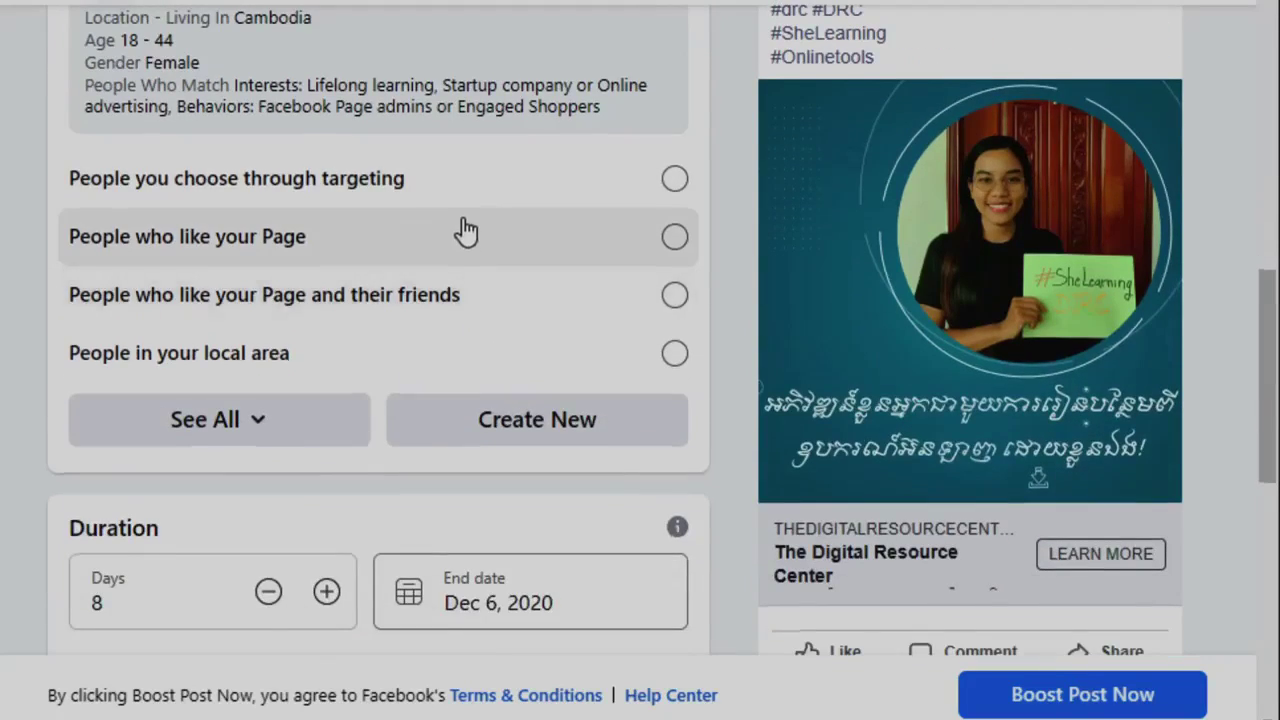
scroll(462, 220, up, 3)
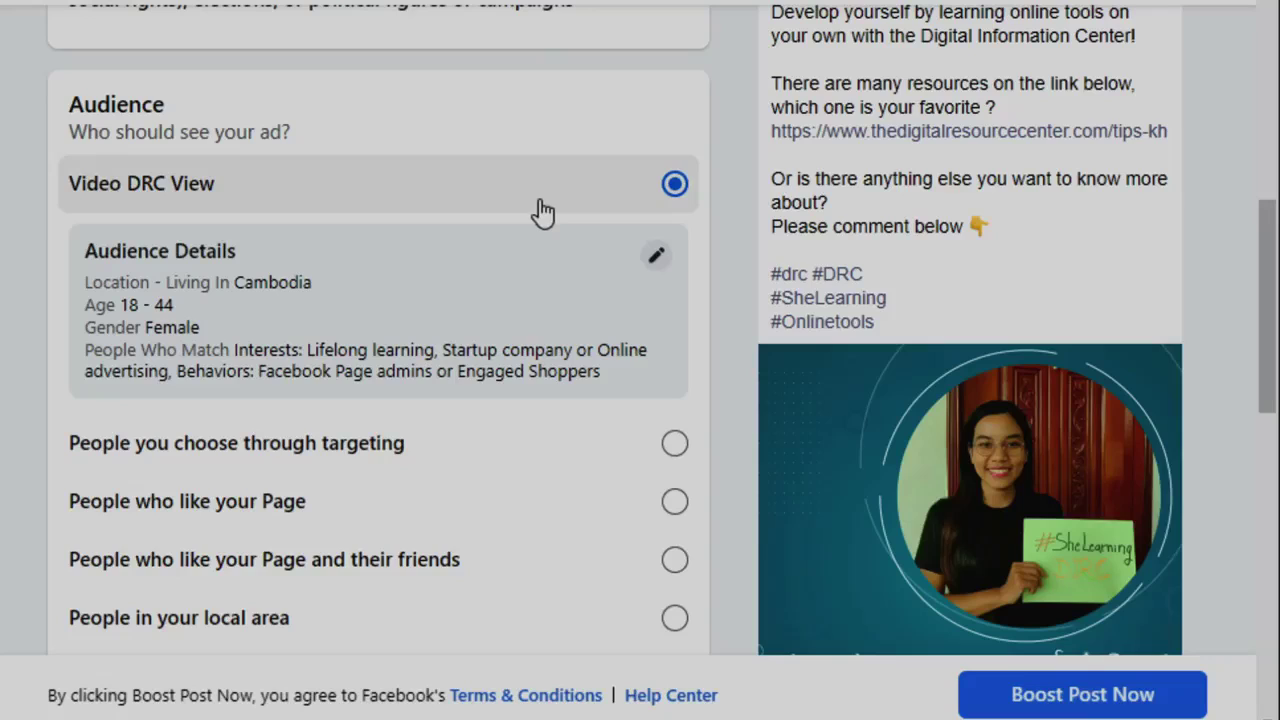
scroll(591, 466, down, 3)
click(531, 437)
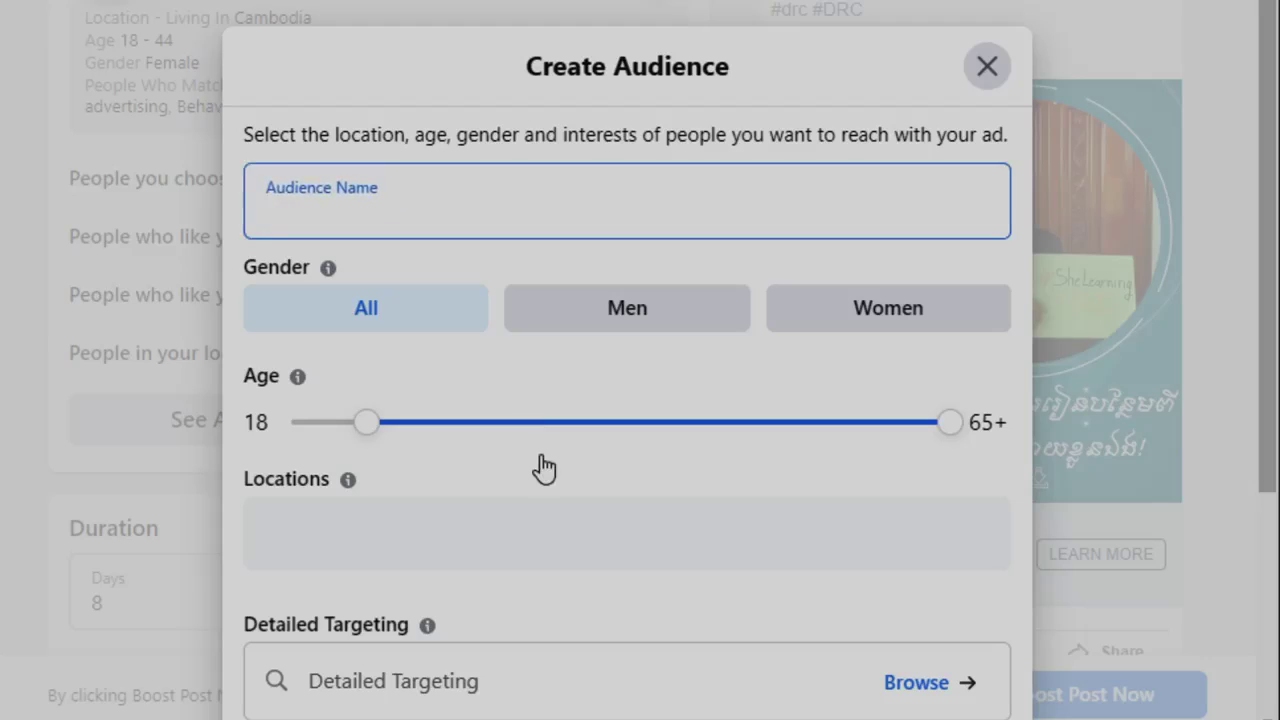
text(DRC tr)
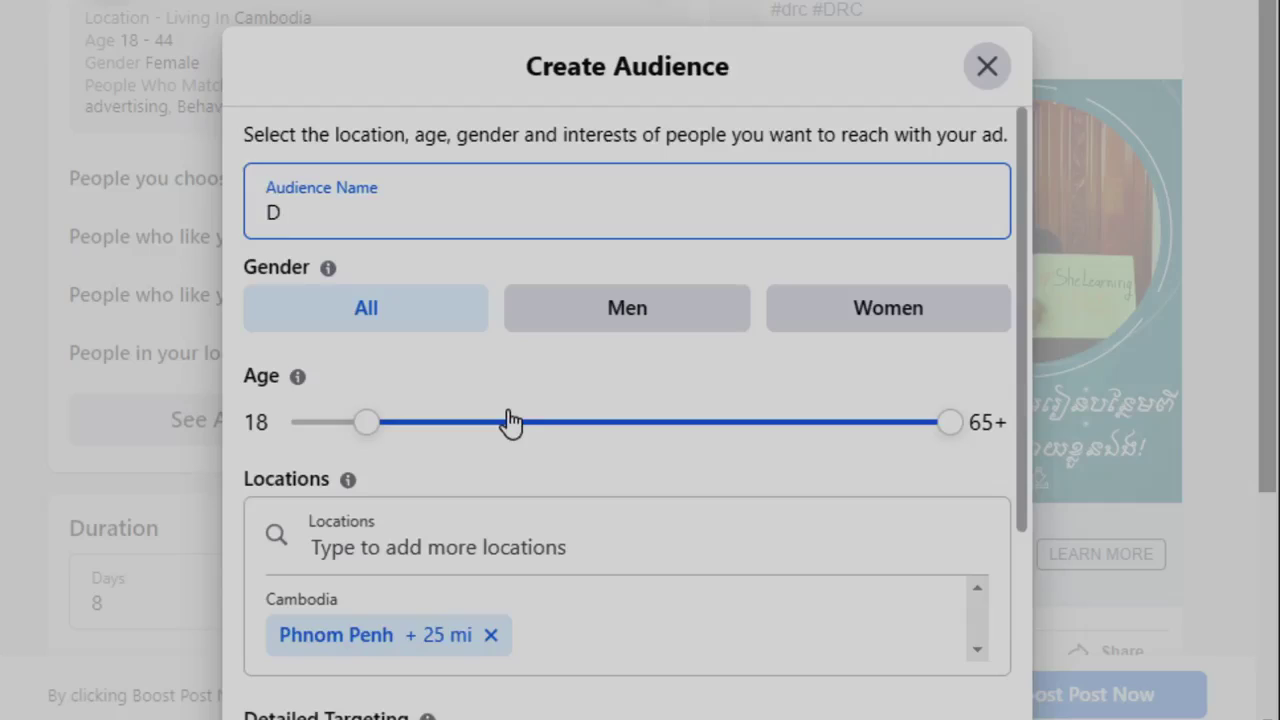
key(BackSpace)
key(BackSpace)
text(v)
key(BackSpace)
text(poster)
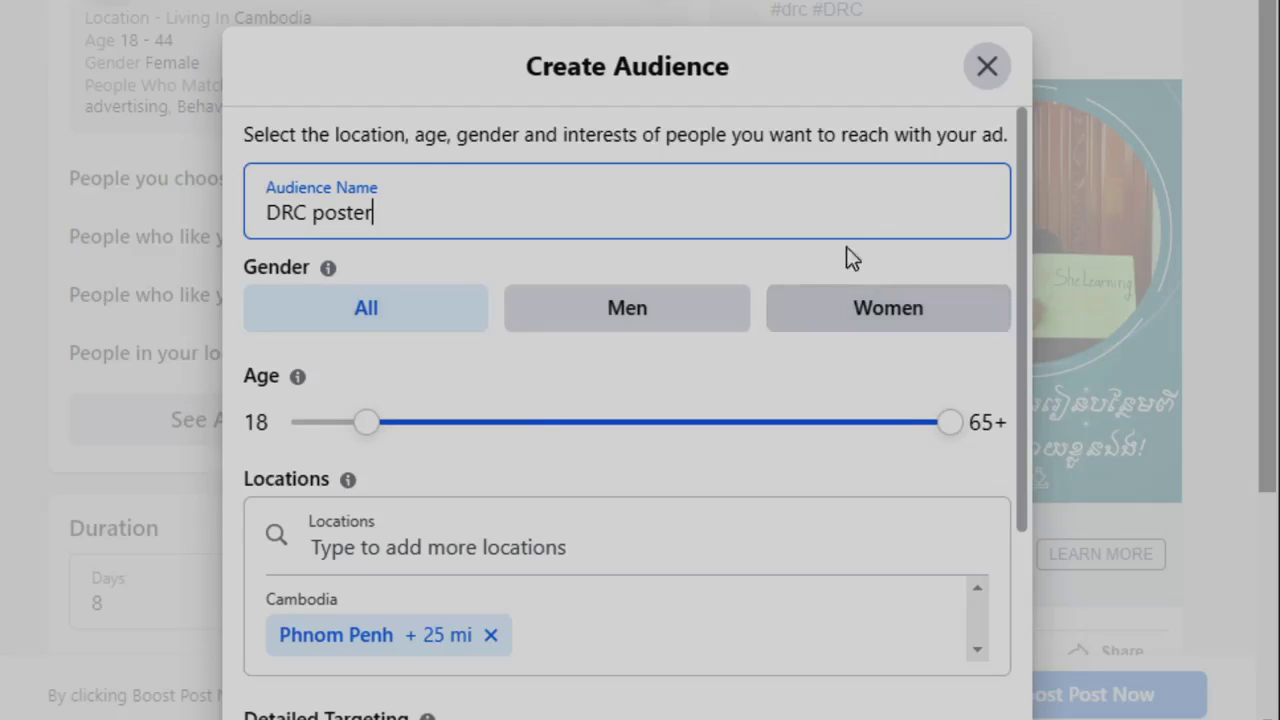
Step: Restrict the new audience to women aged 20 to 45
click(884, 325)
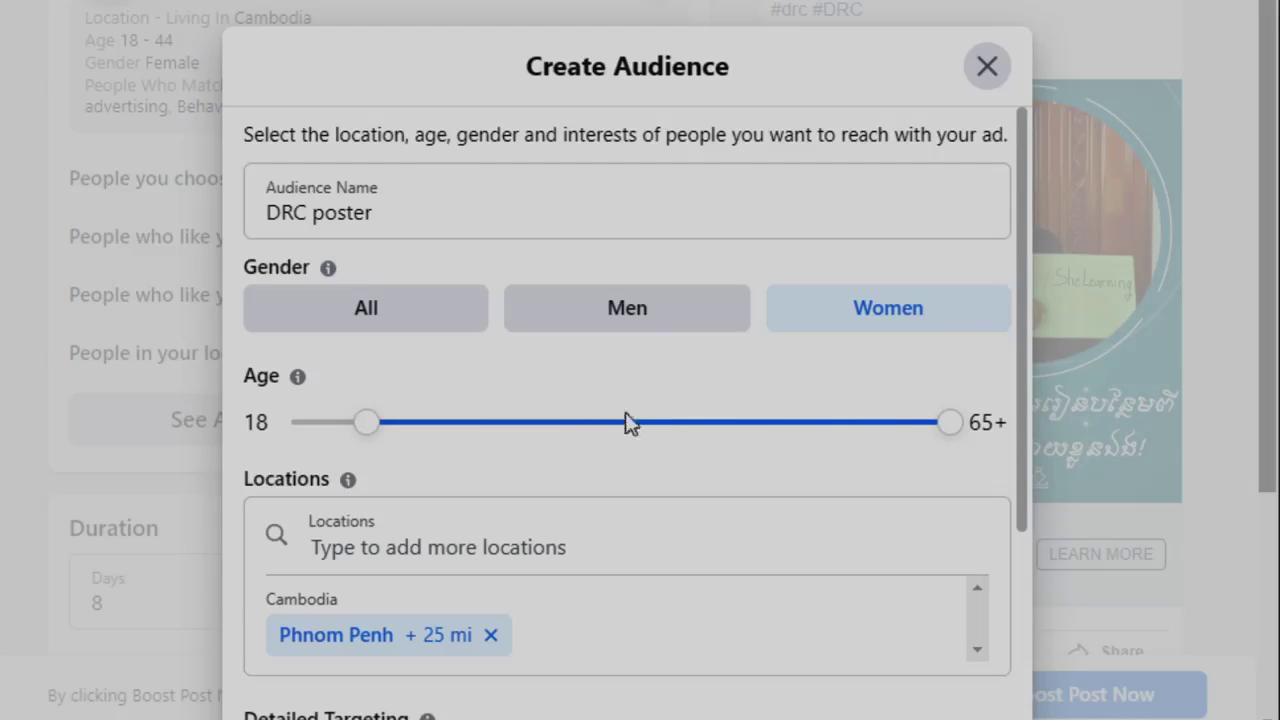
drag(946, 424, 706, 427)
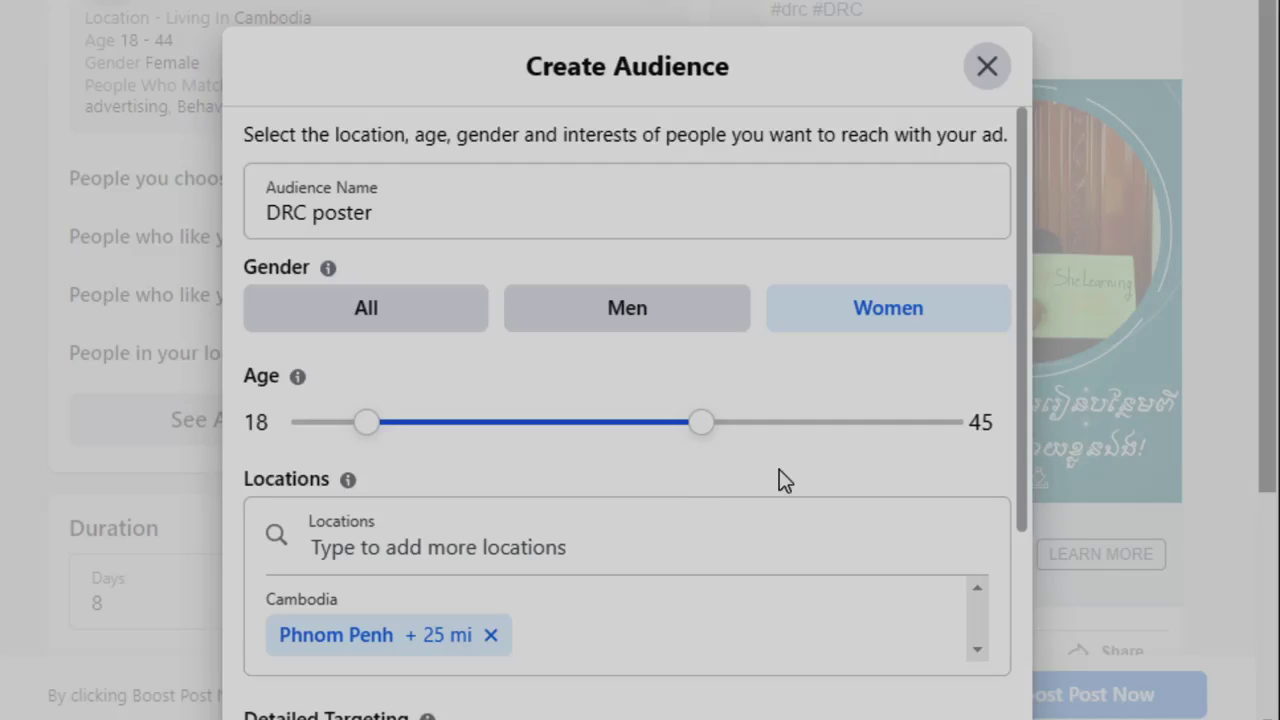
drag(366, 424, 386, 426)
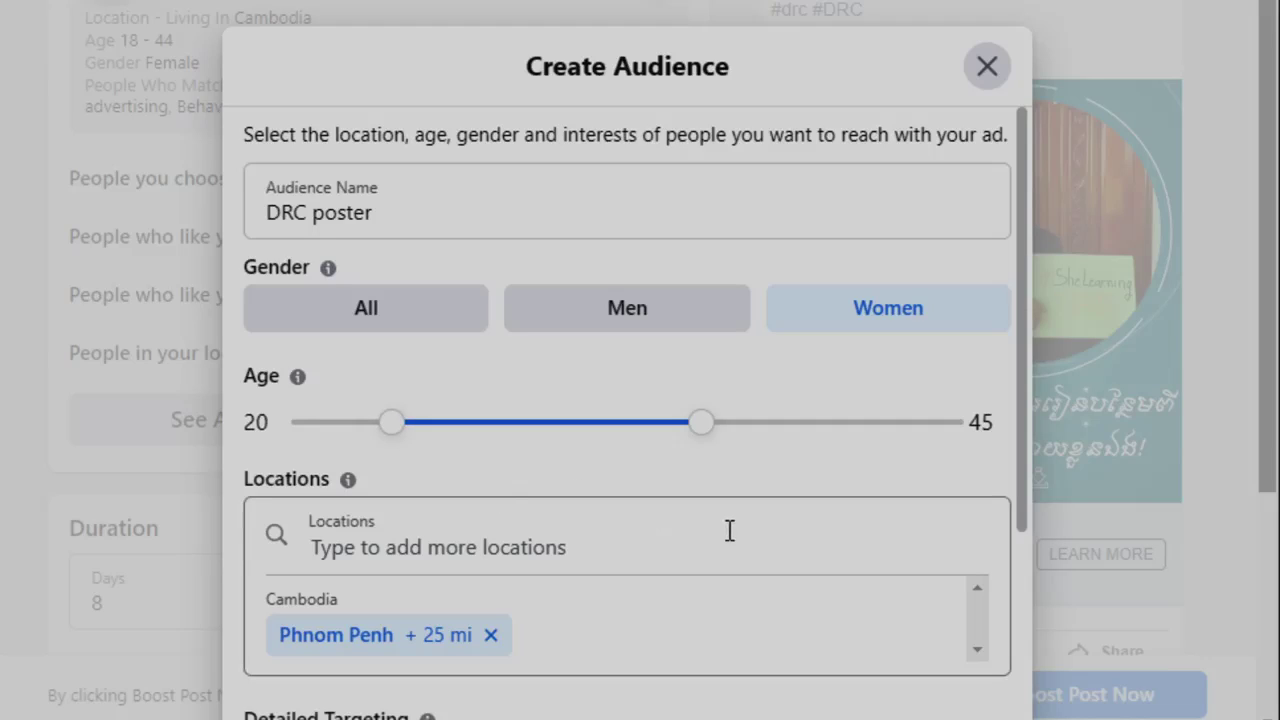
Step: Replace the audience location Phnom Penh with Cambodia
scroll(743, 517, down, 1)
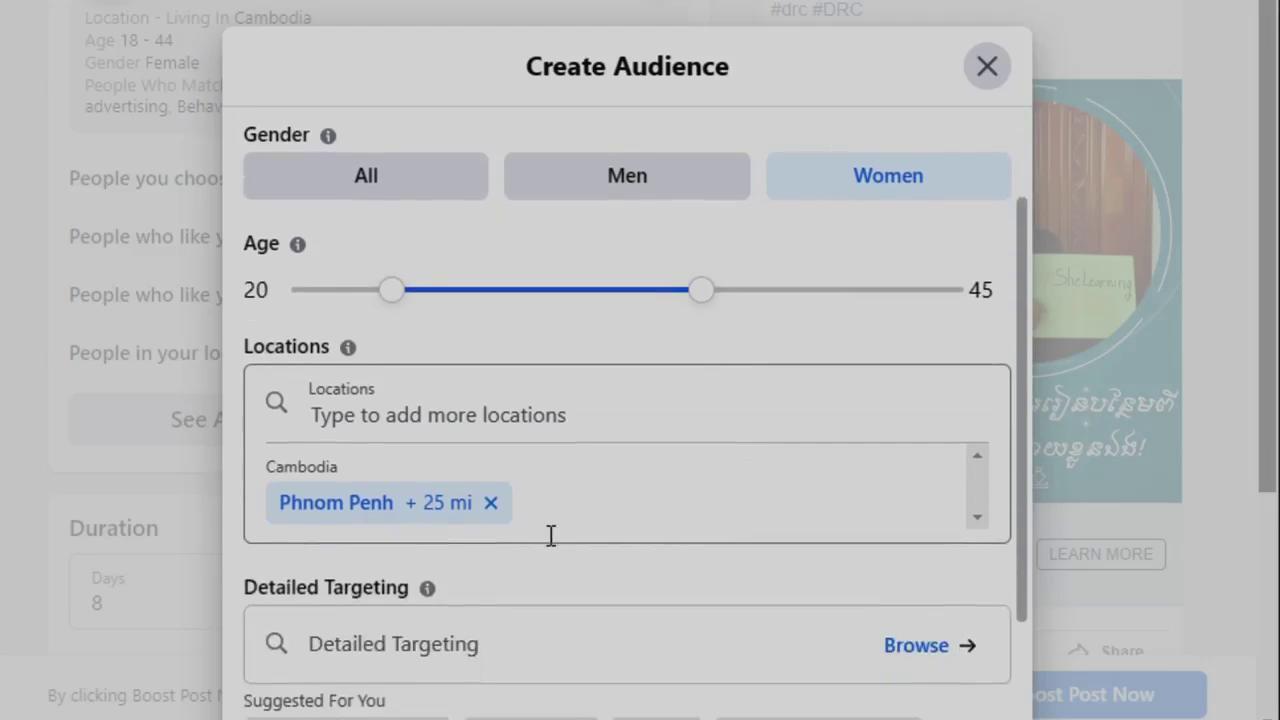
click(507, 533)
click(492, 504)
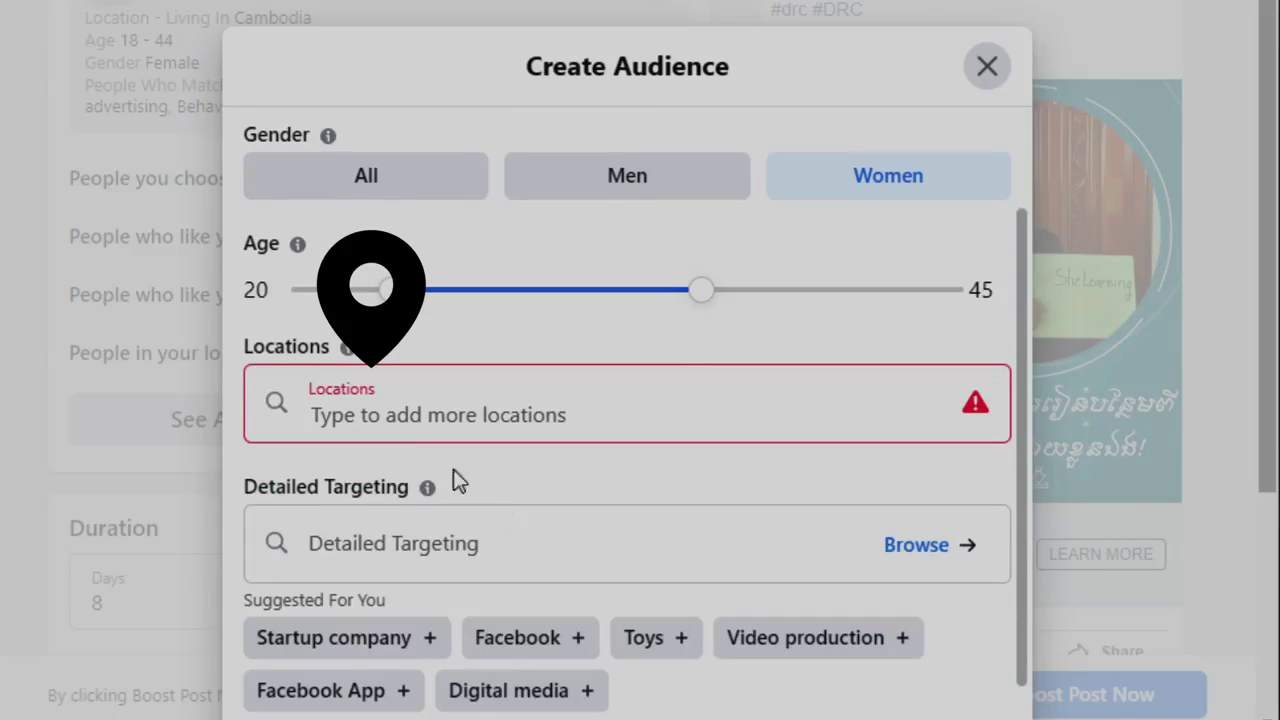
click(426, 414)
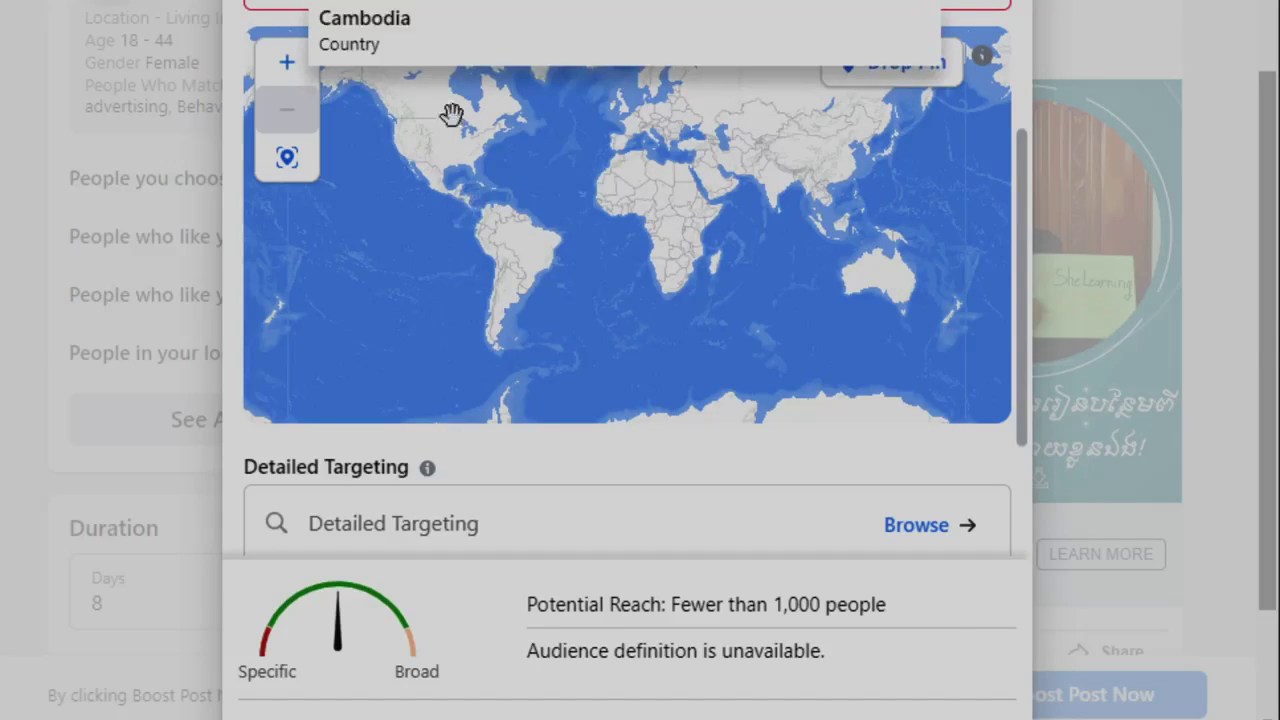
click(520, 35)
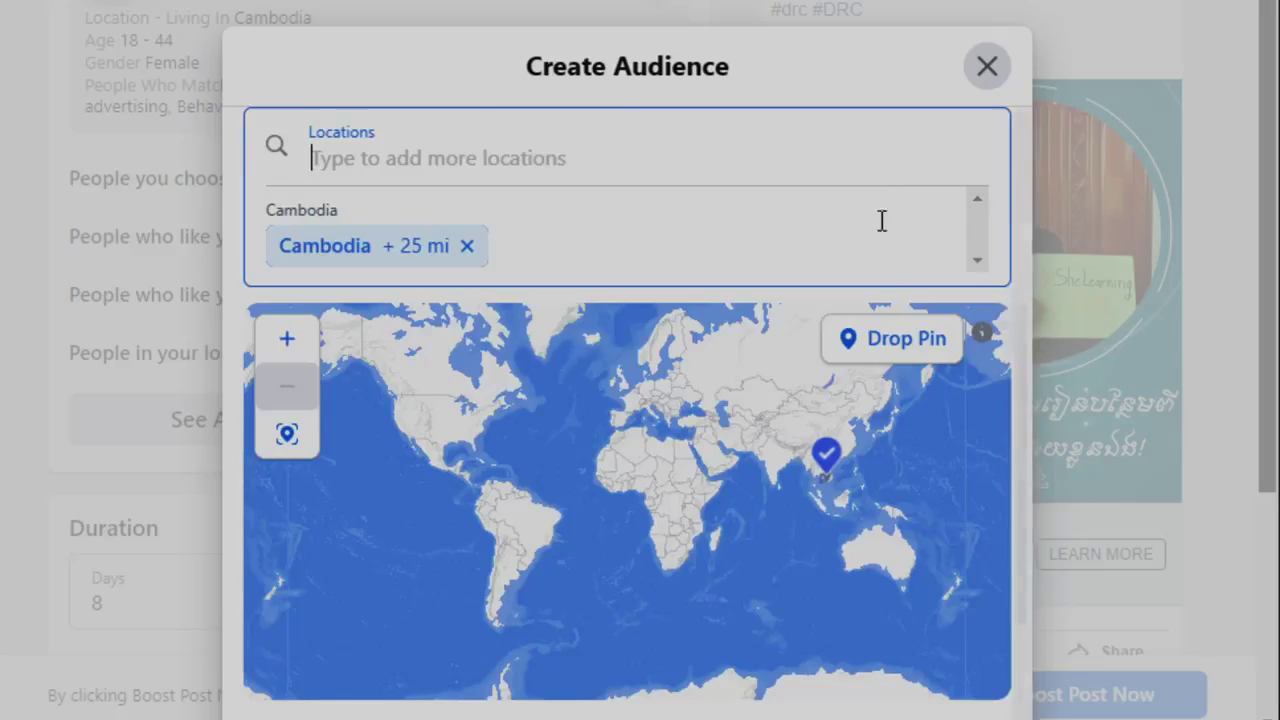
Step: Search the detailed targeting for "Enterpre" and add the interest Enterpreneur to the audience
scroll(1246, 271, down, 5)
scroll(646, 534, up, 5)
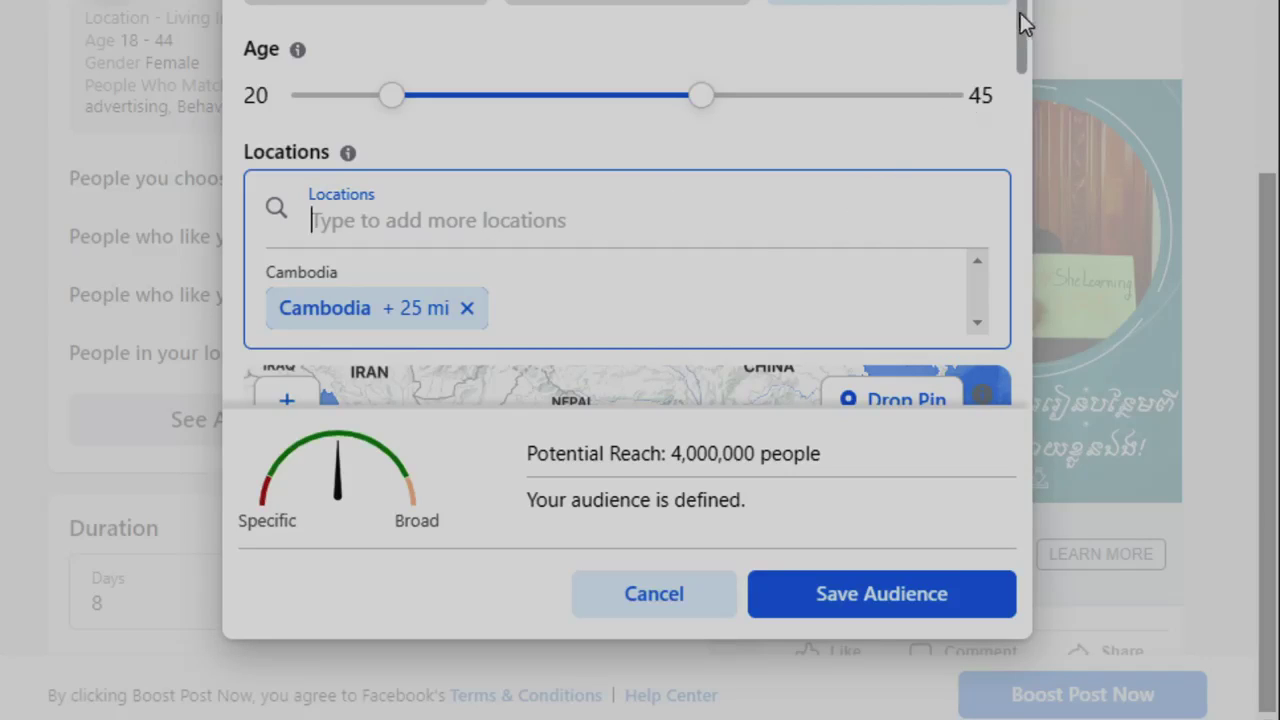
drag(1025, 21, 1006, 349)
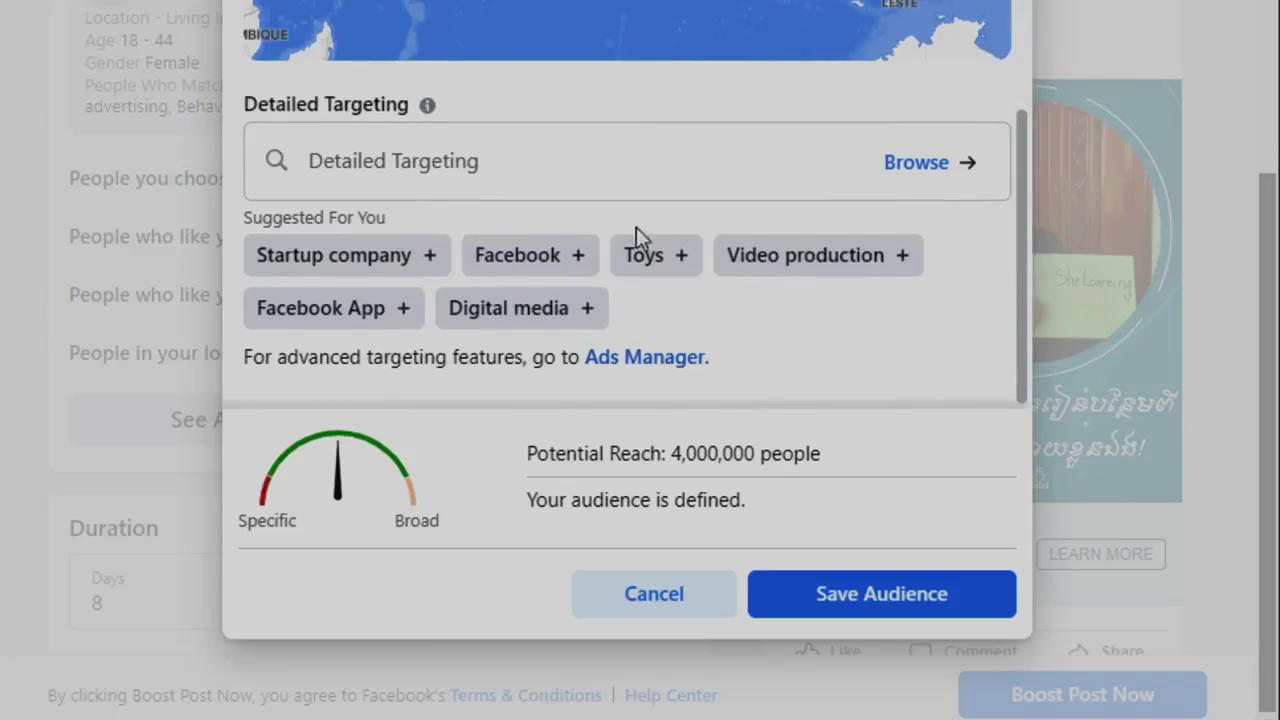
click(560, 161)
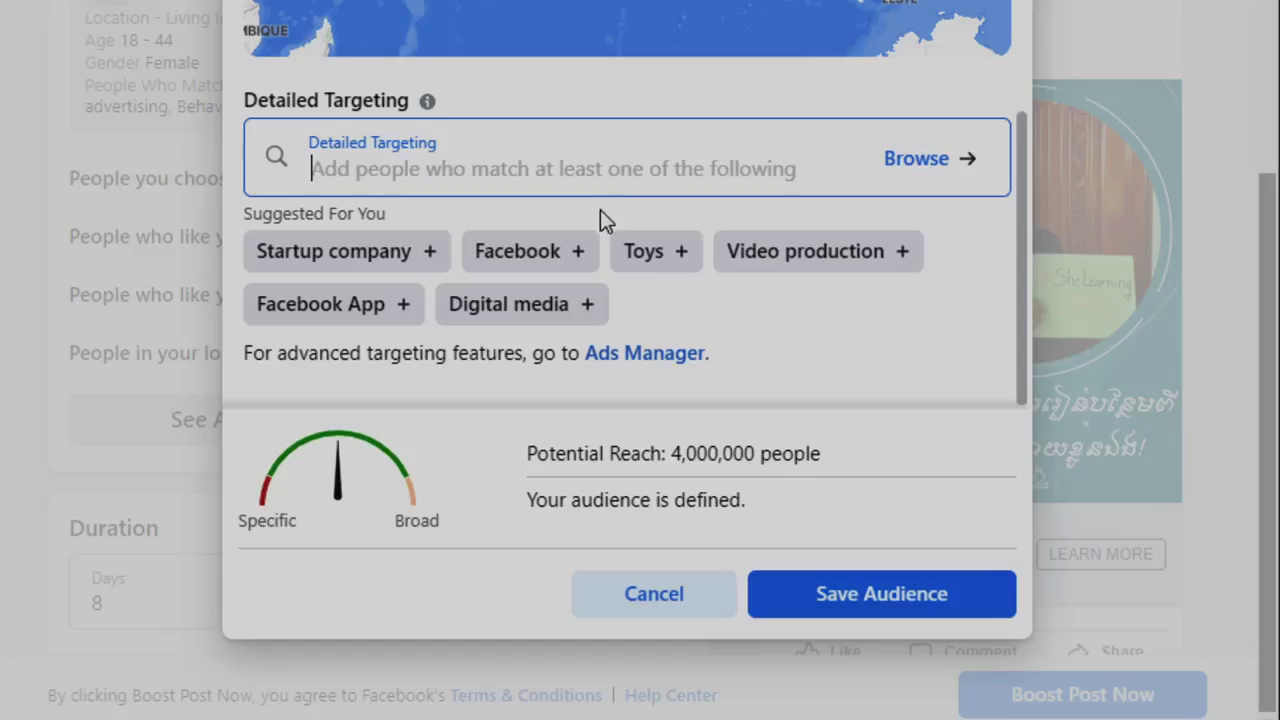
text(Enter)
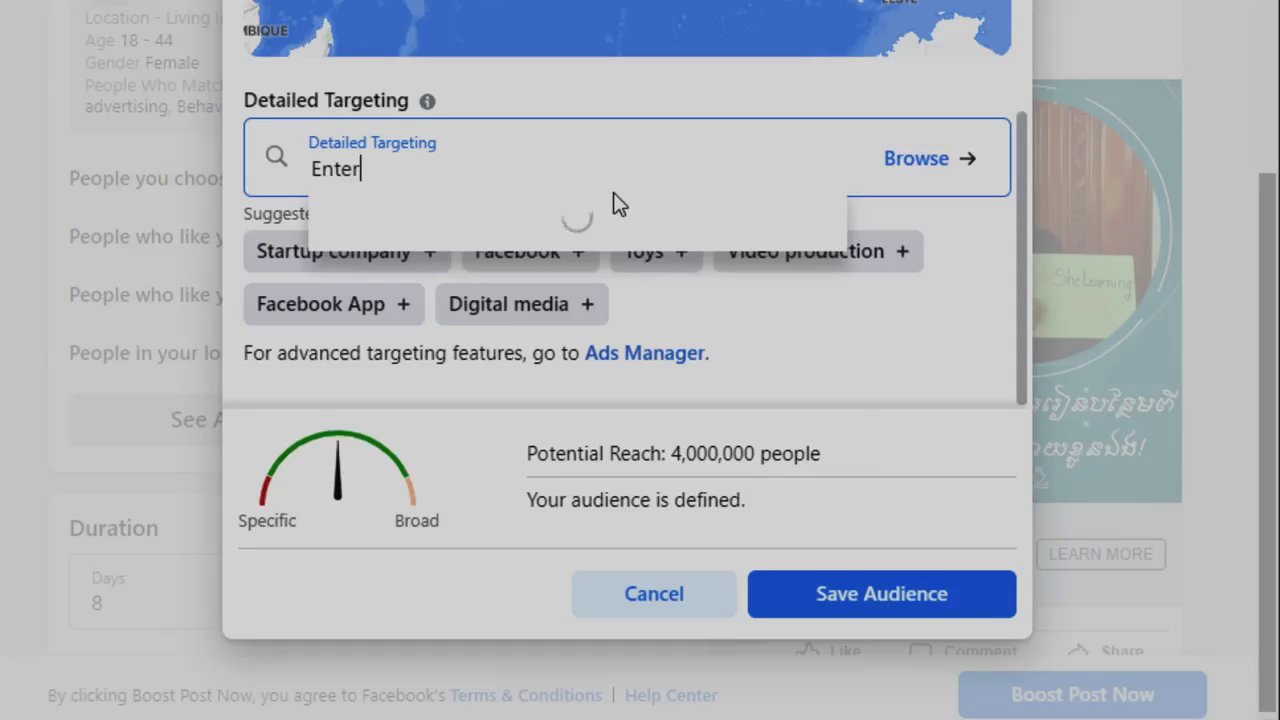
text(pre)
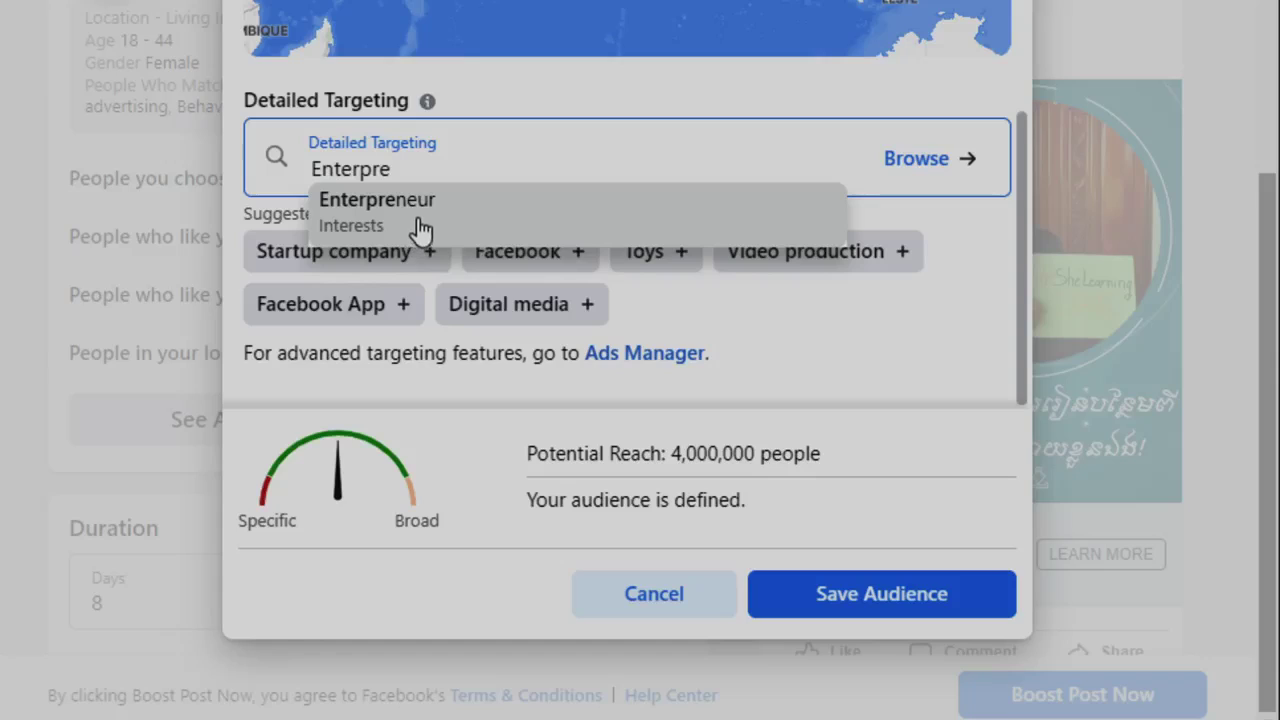
click(451, 206)
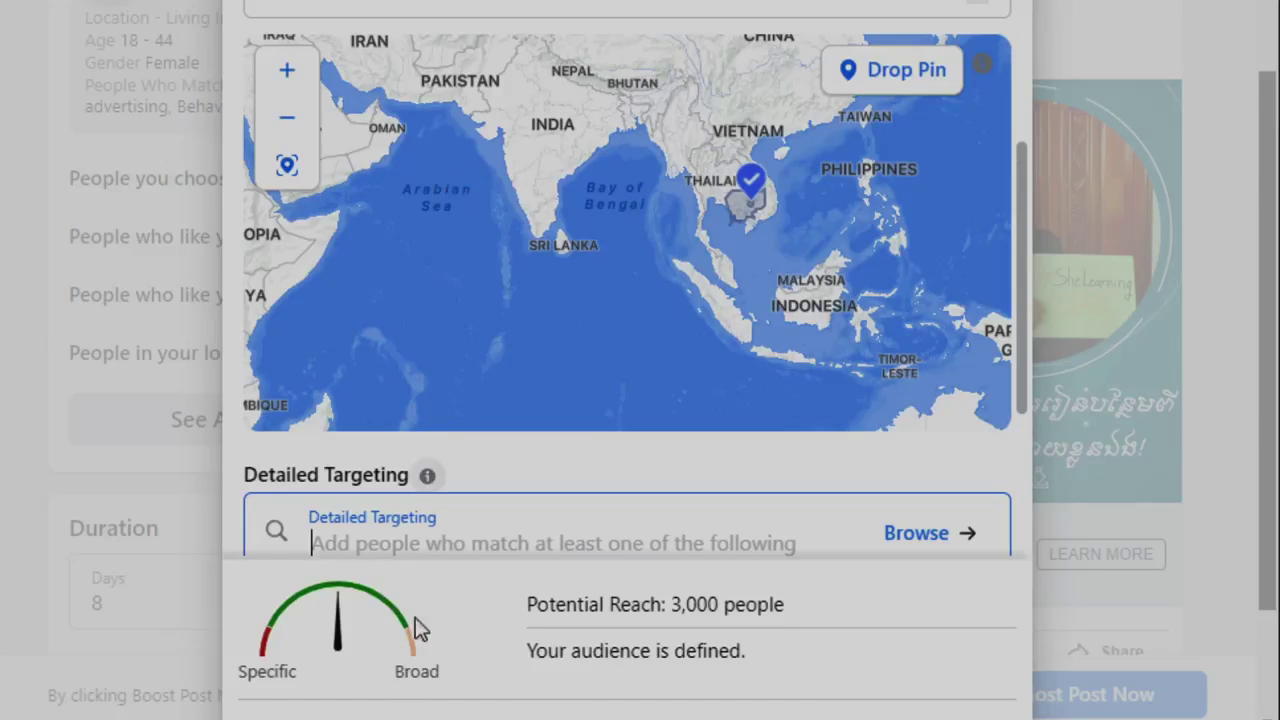
Step: Search the detailed targeting for "small" and add the interest Small business and the behavior Small business owners
scroll(797, 240, down, 1)
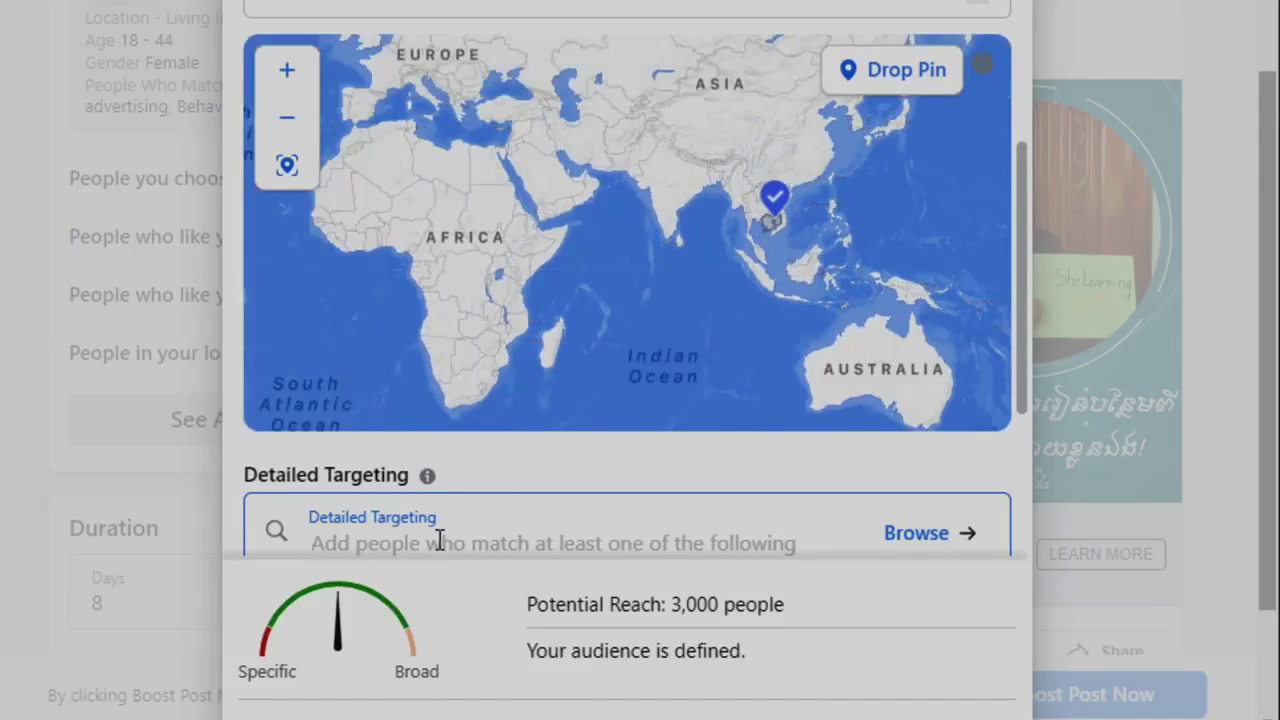
text(small)
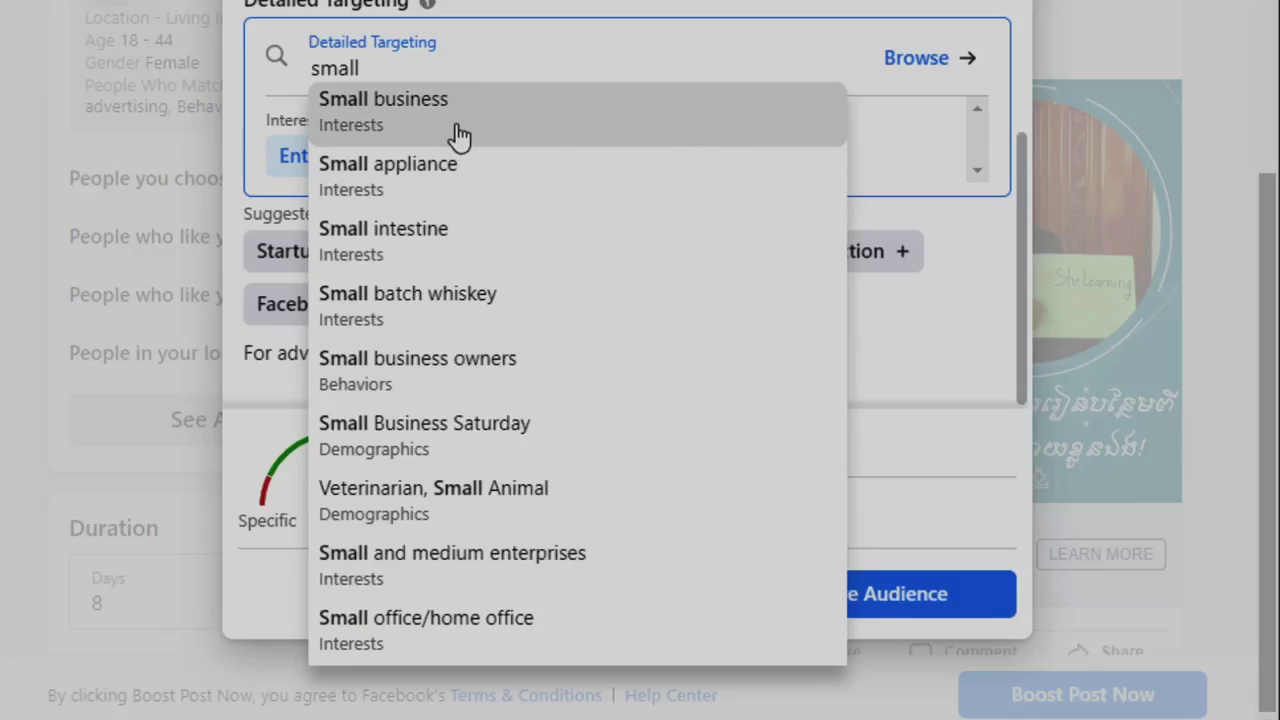
click(456, 138)
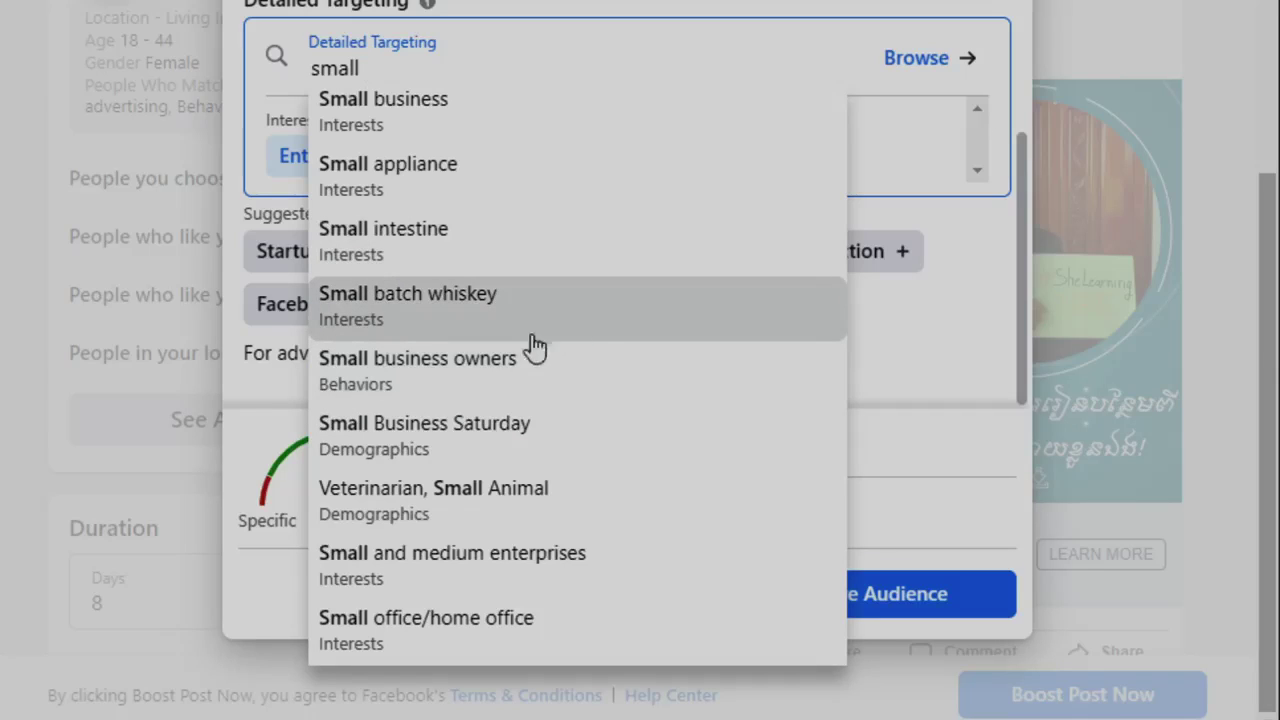
click(449, 358)
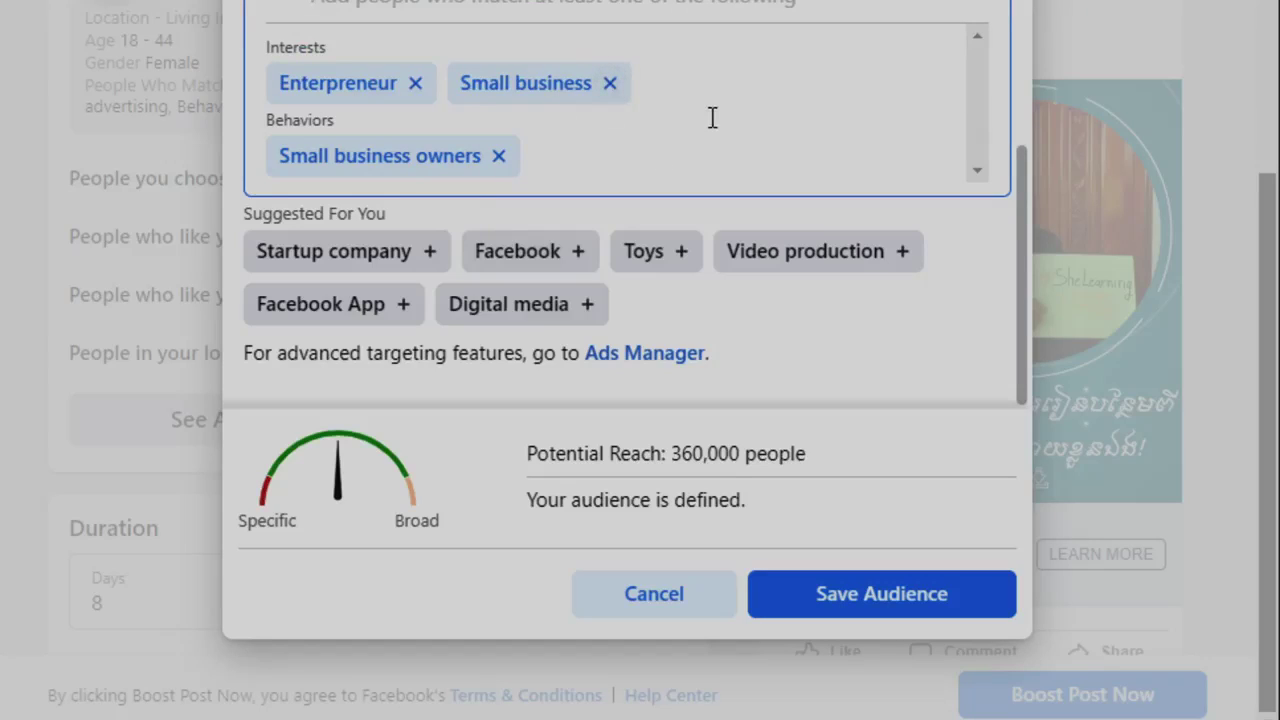
Step: Search the detailed targeting for "engage" and add the behavior Engaged Shoppers to the audience
scroll(712, 118, up, 2)
scroll(751, 194, down, 2)
scroll(781, 60, up, 1)
scroll(781, 60, up, 4)
scroll(757, 274, down, 5)
click(626, 10)
text(engage)
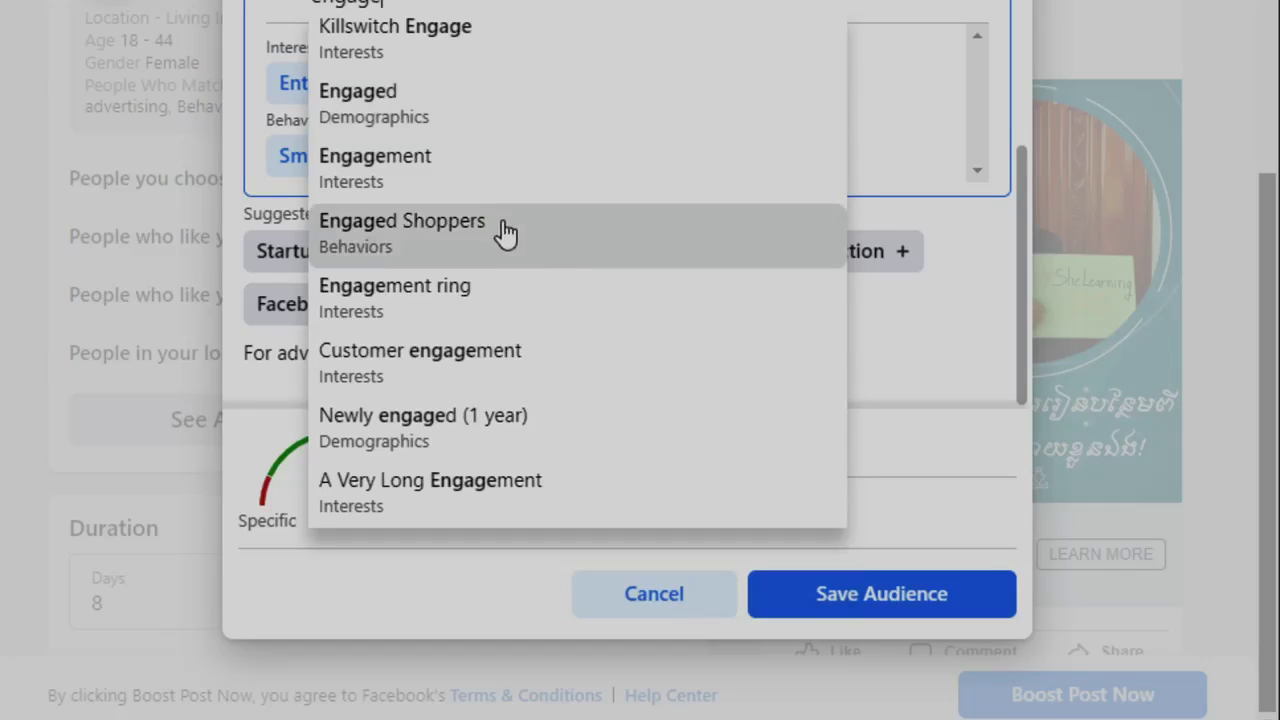
click(505, 230)
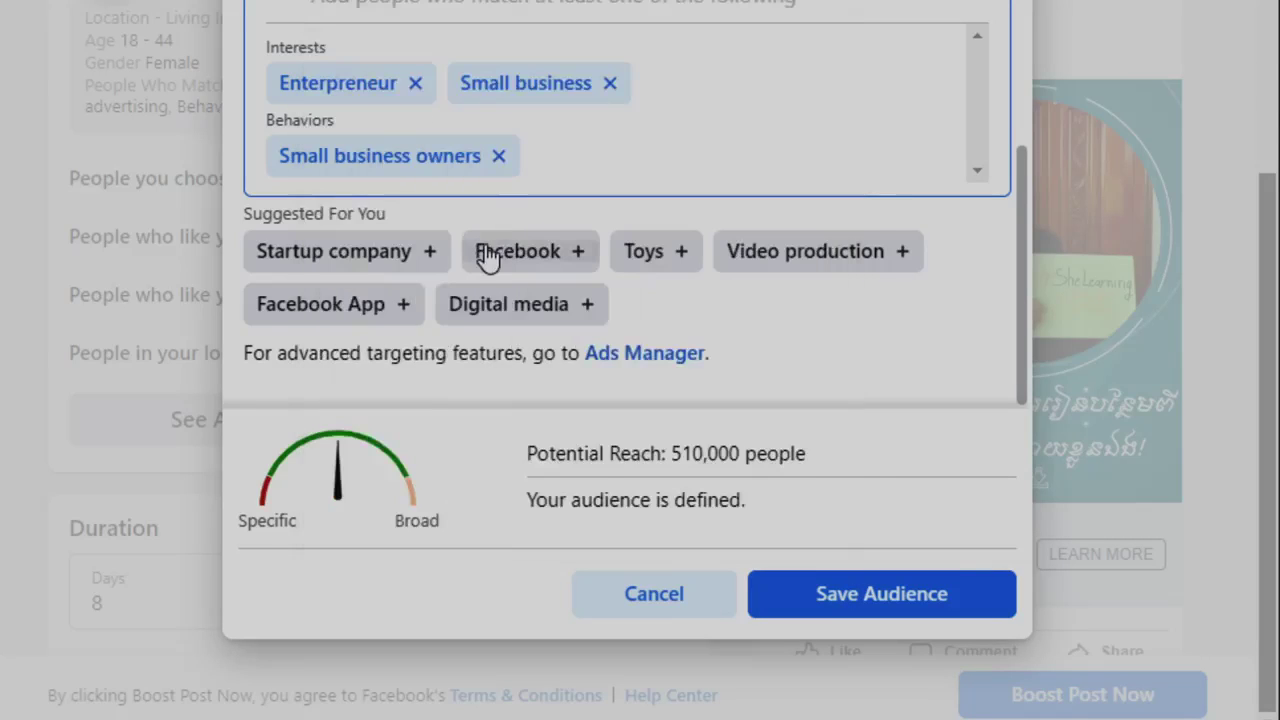
scroll(720, 166, up, 3)
scroll(714, 198, down, 3)
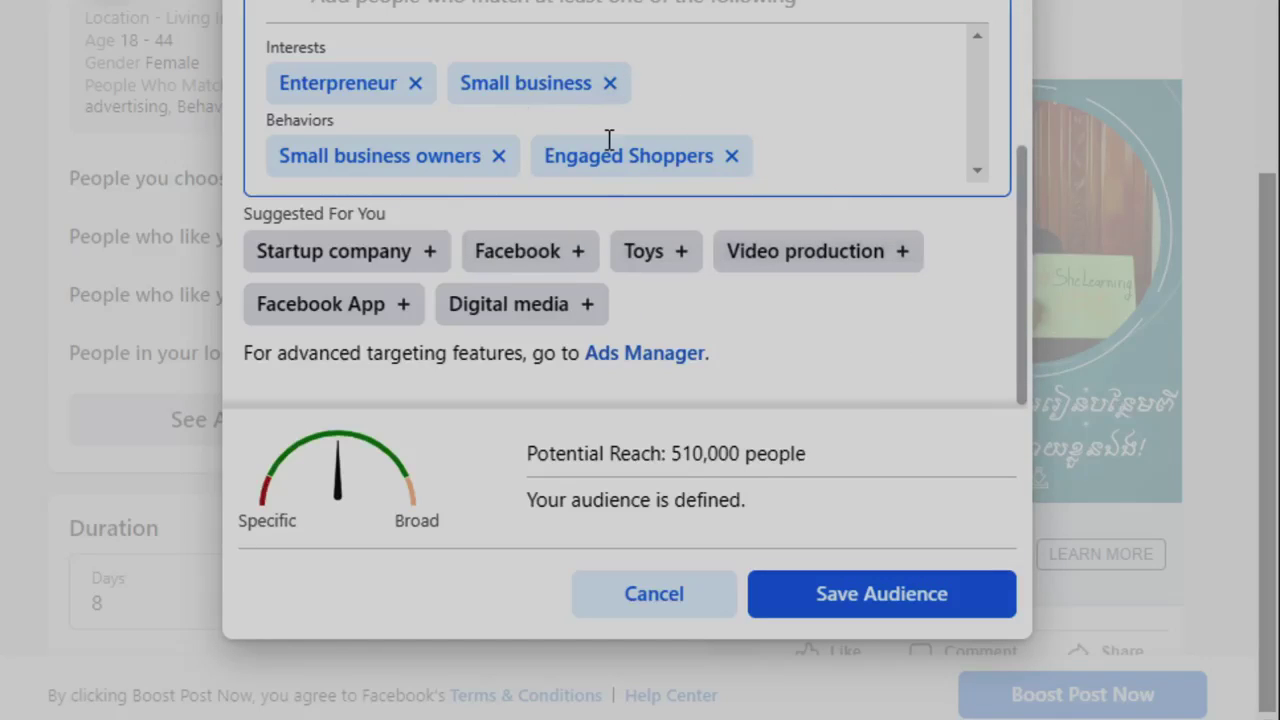
Step: Save the new audience and check its details under the selected DRC poster audience
scroll(752, 107, up, 3)
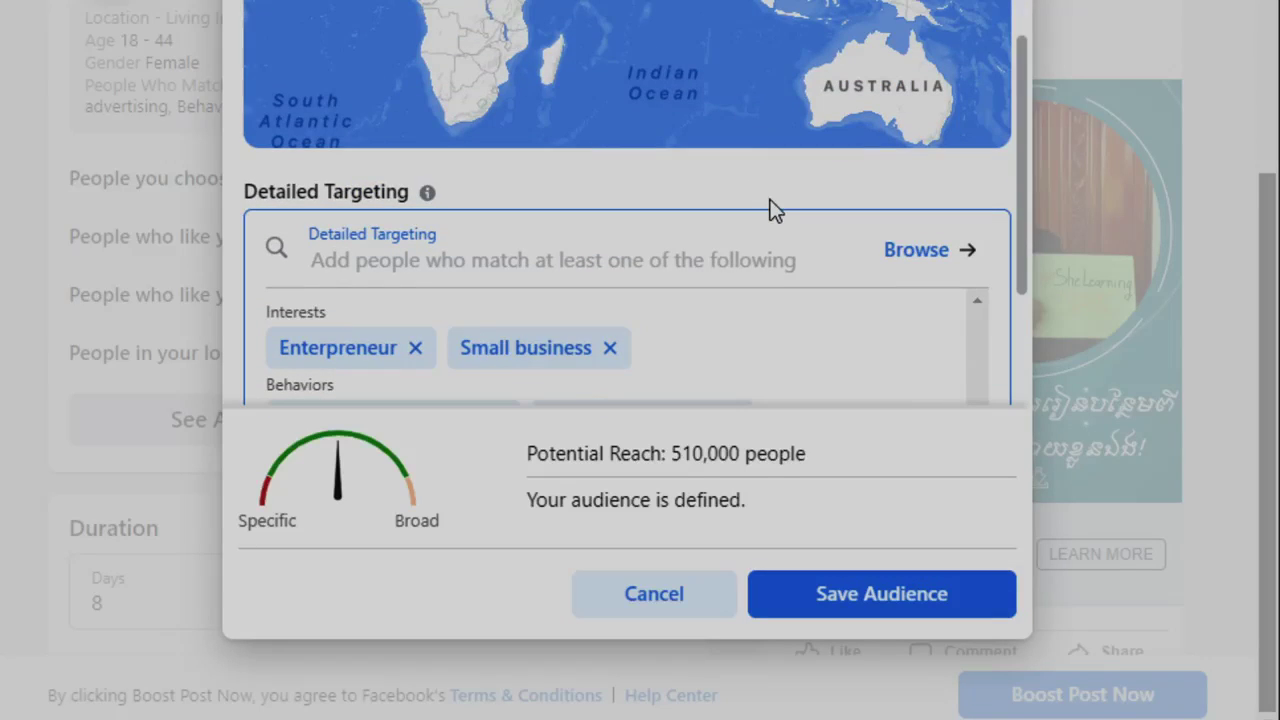
scroll(866, 363, up, 3)
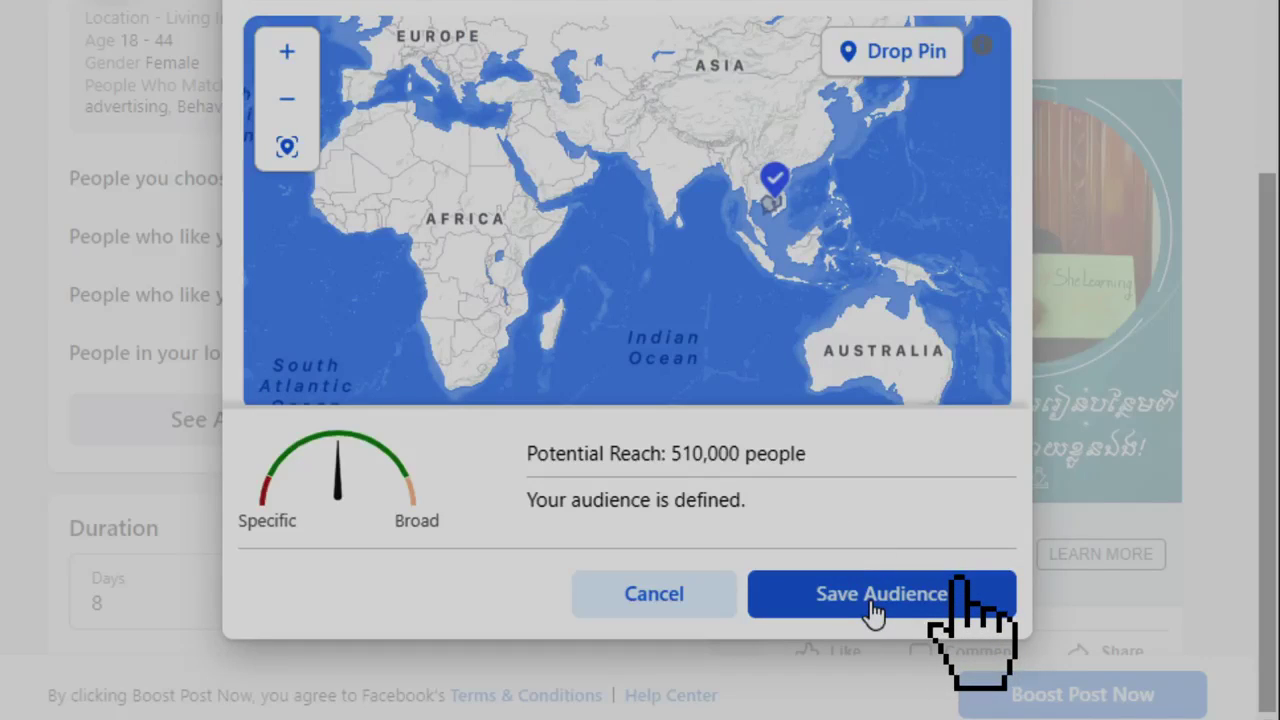
click(872, 602)
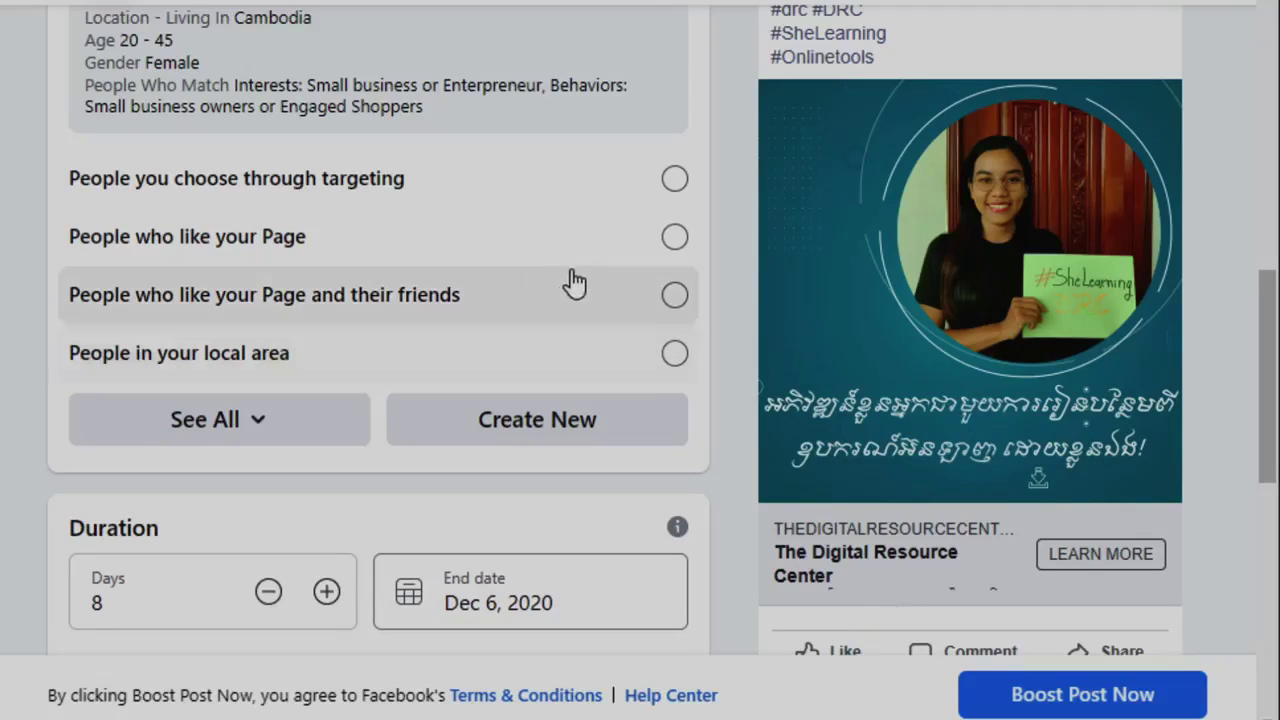
scroll(563, 285, up, 3)
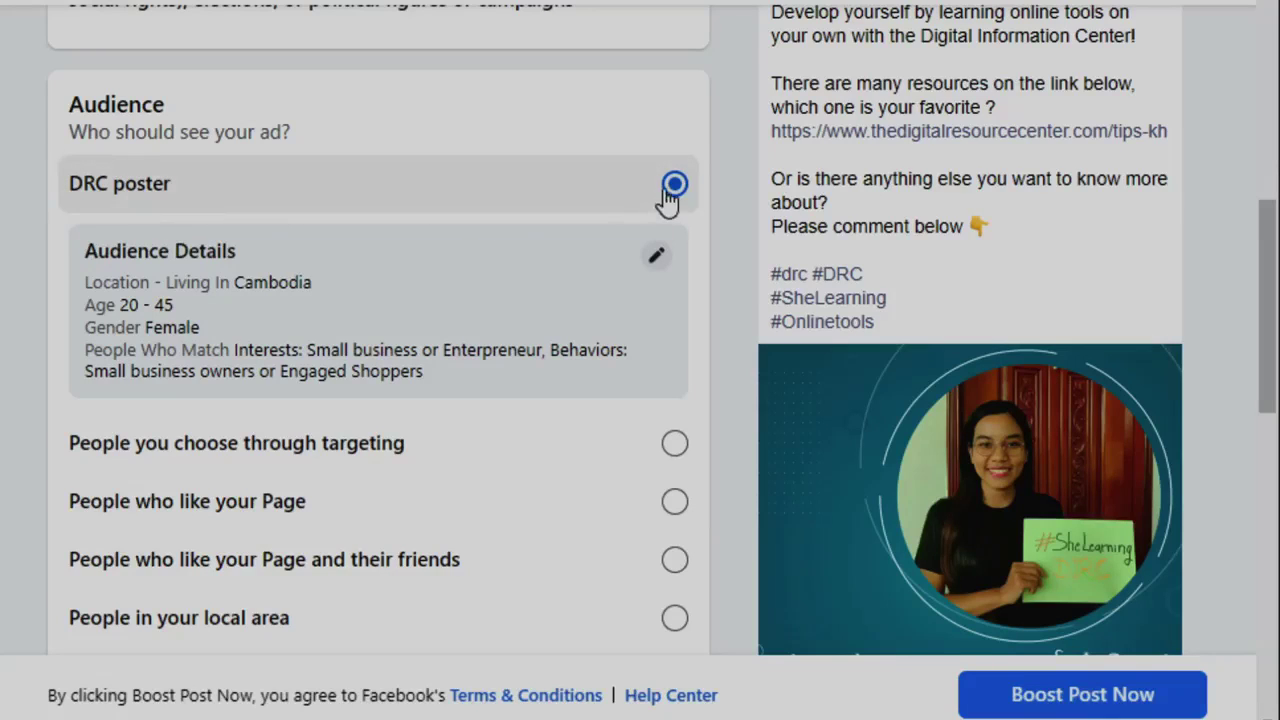
scroll(540, 357, down, 3)
scroll(541, 358, up, 3)
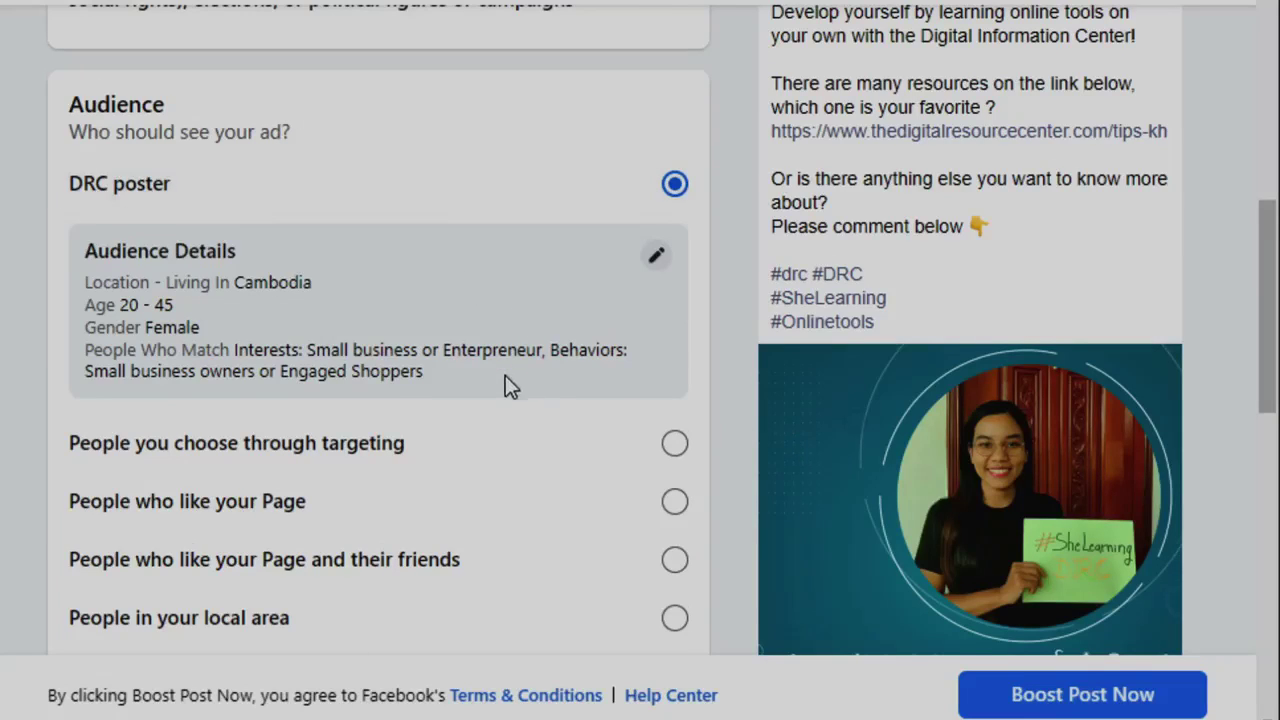
Step: Shorten the boost duration to 5 days, ending Dec 3, 2020
scroll(505, 388, down, 6)
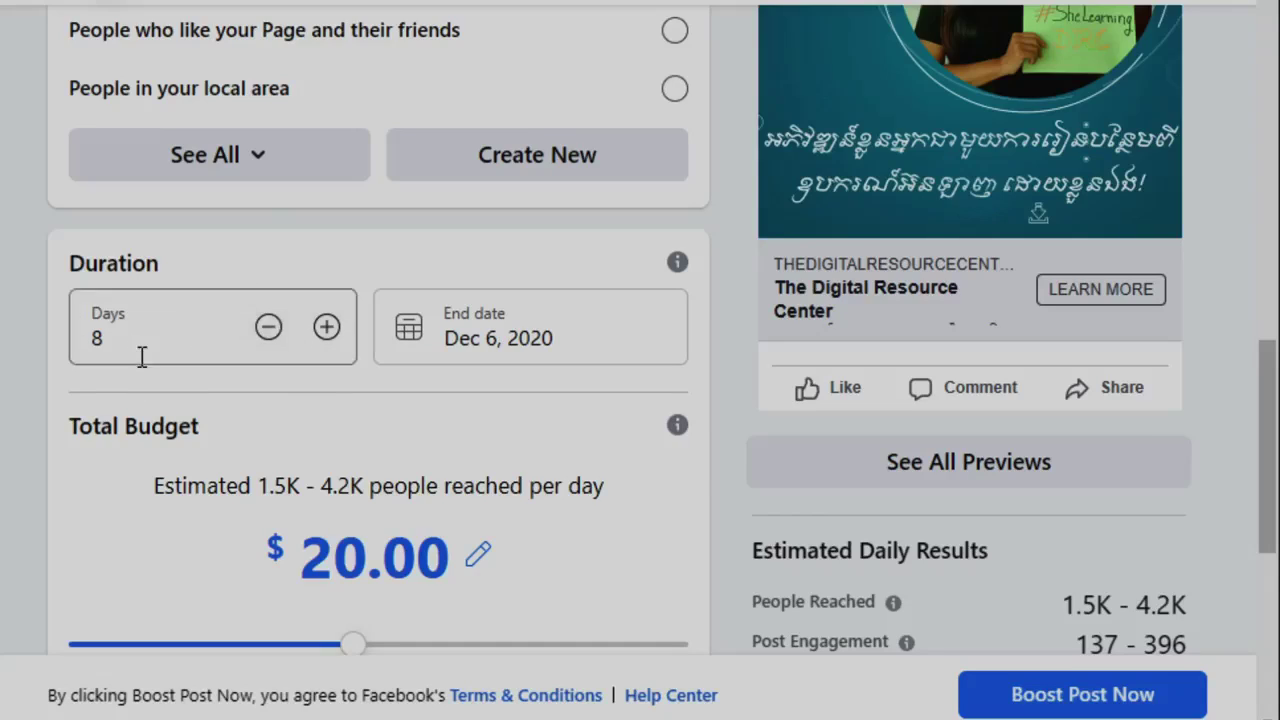
click(268, 328)
click(268, 328)
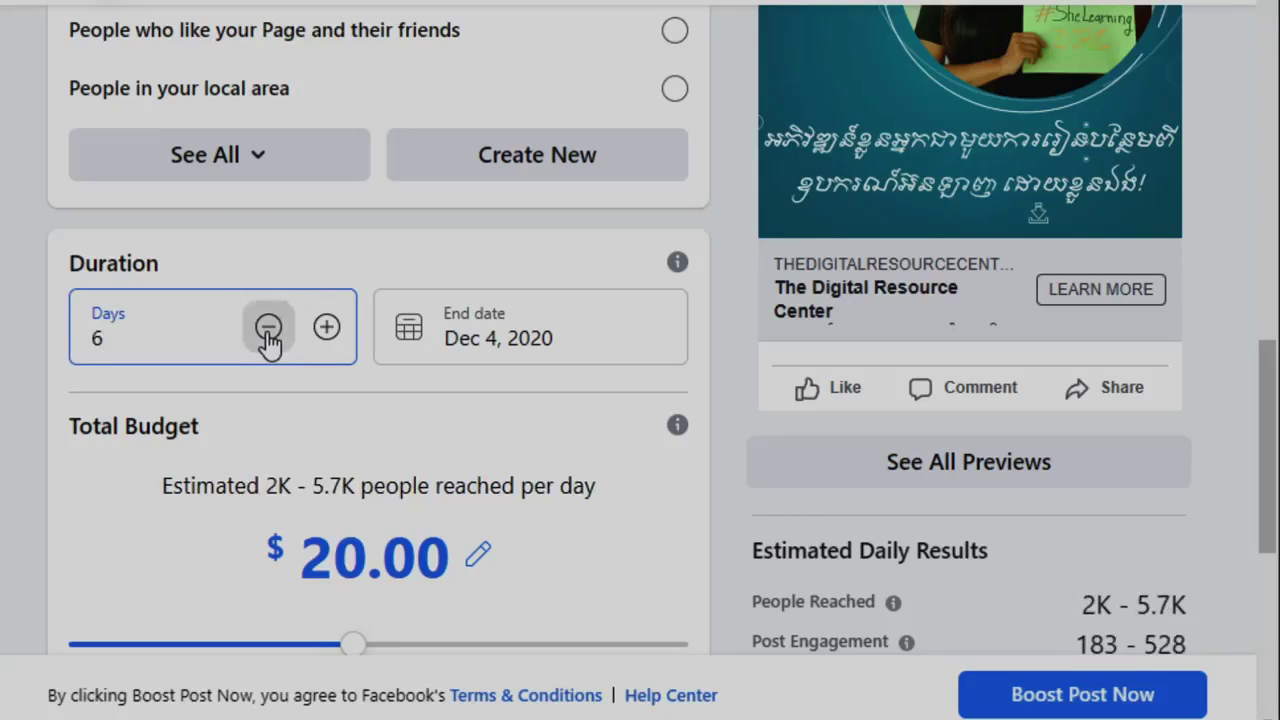
click(268, 328)
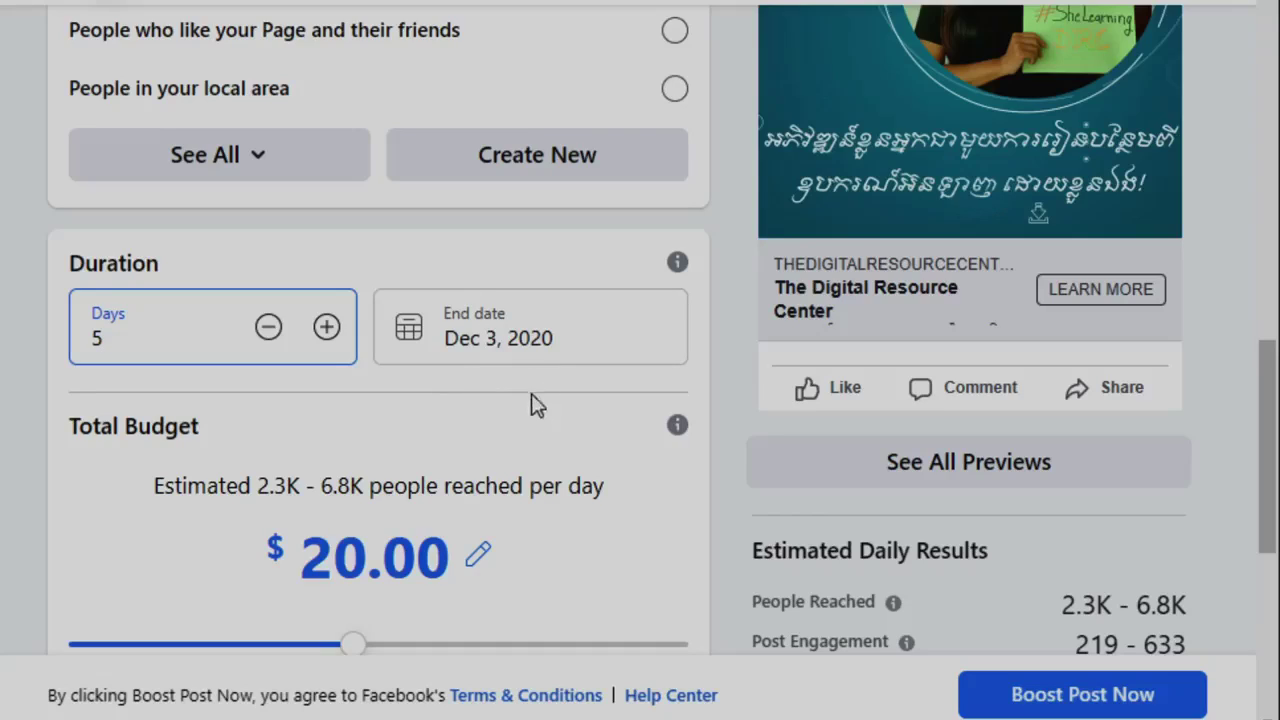
click(102, 386)
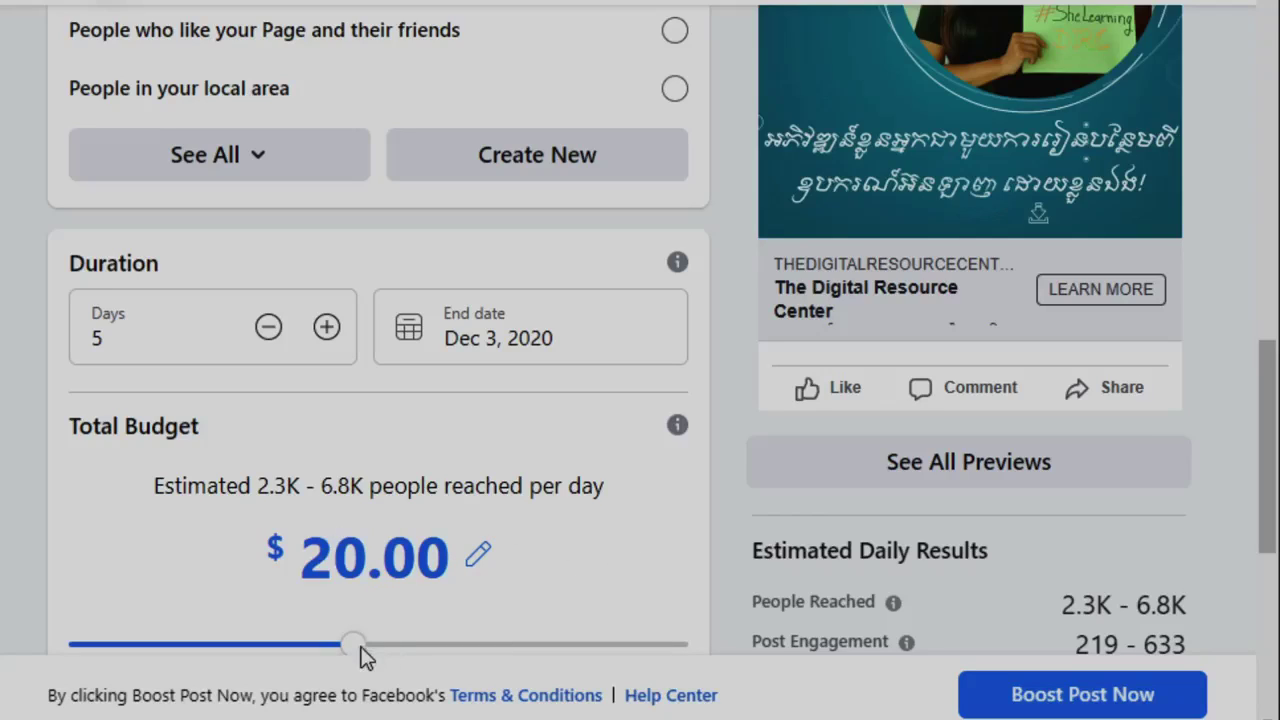
Step: Raise the total budget of the boost to $50.00
drag(362, 655, 467, 513)
scroll(490, 600, down, 1)
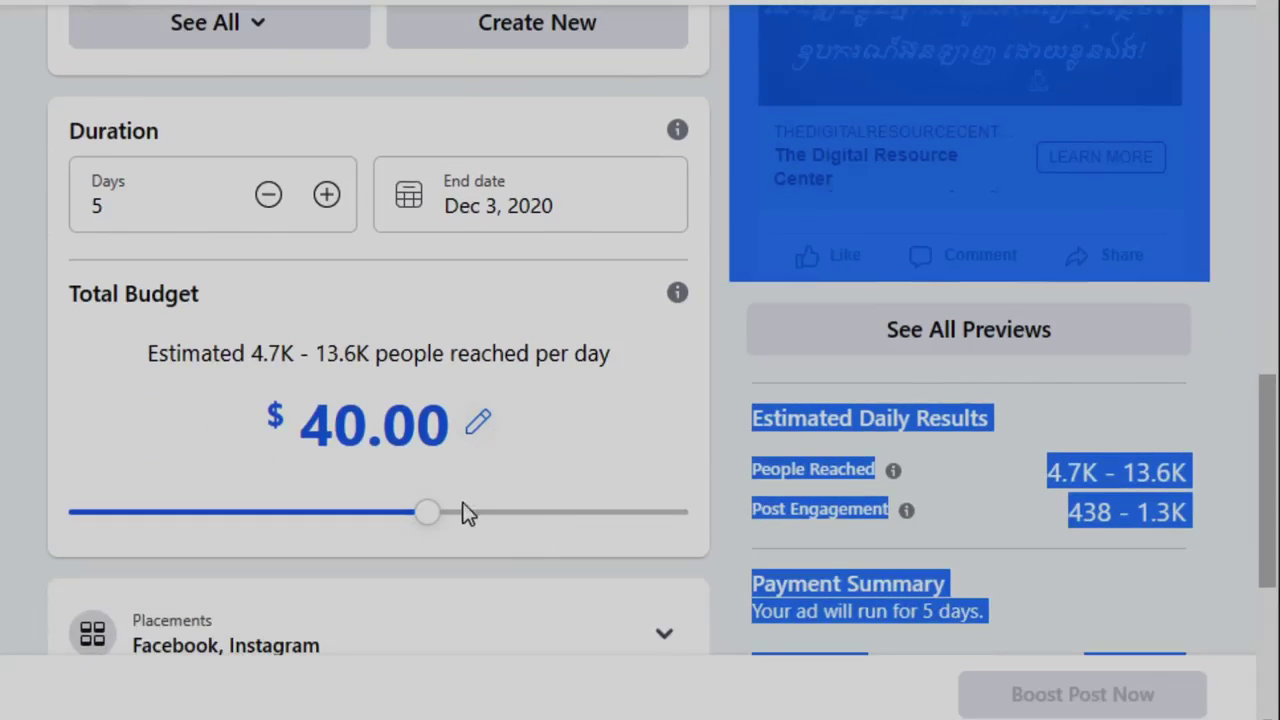
click(462, 523)
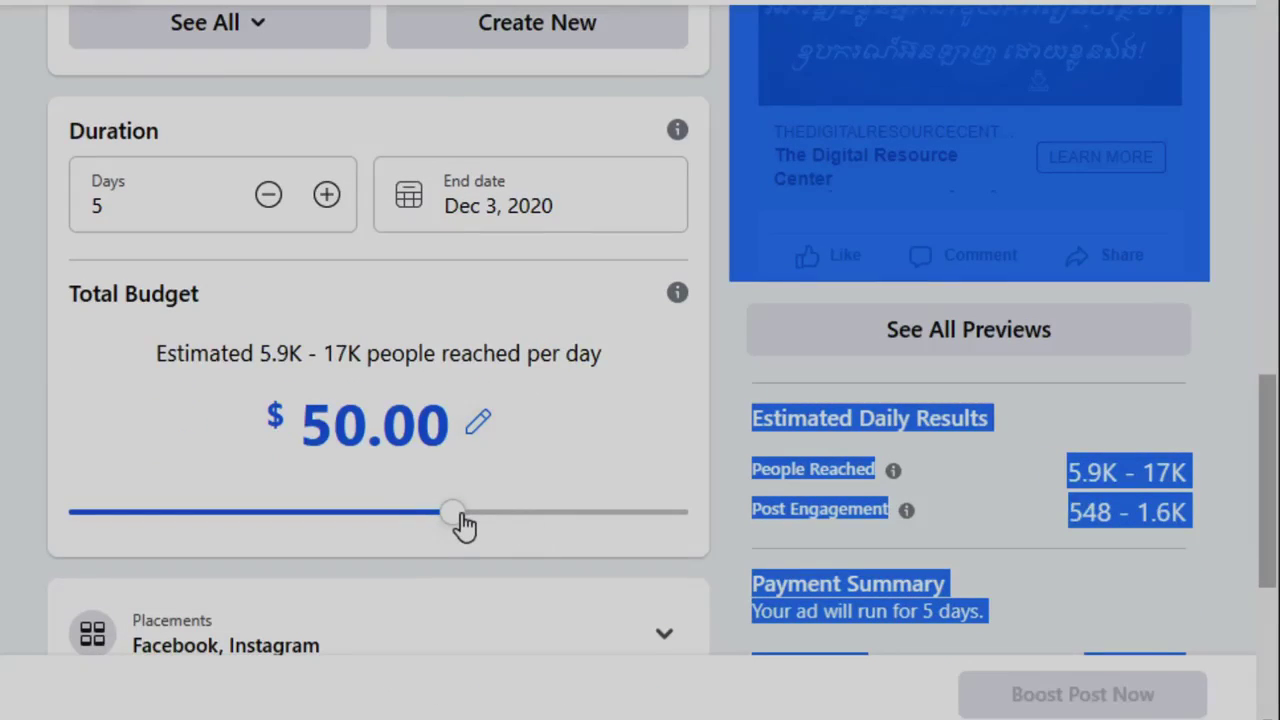
scroll(422, 343, up, 1)
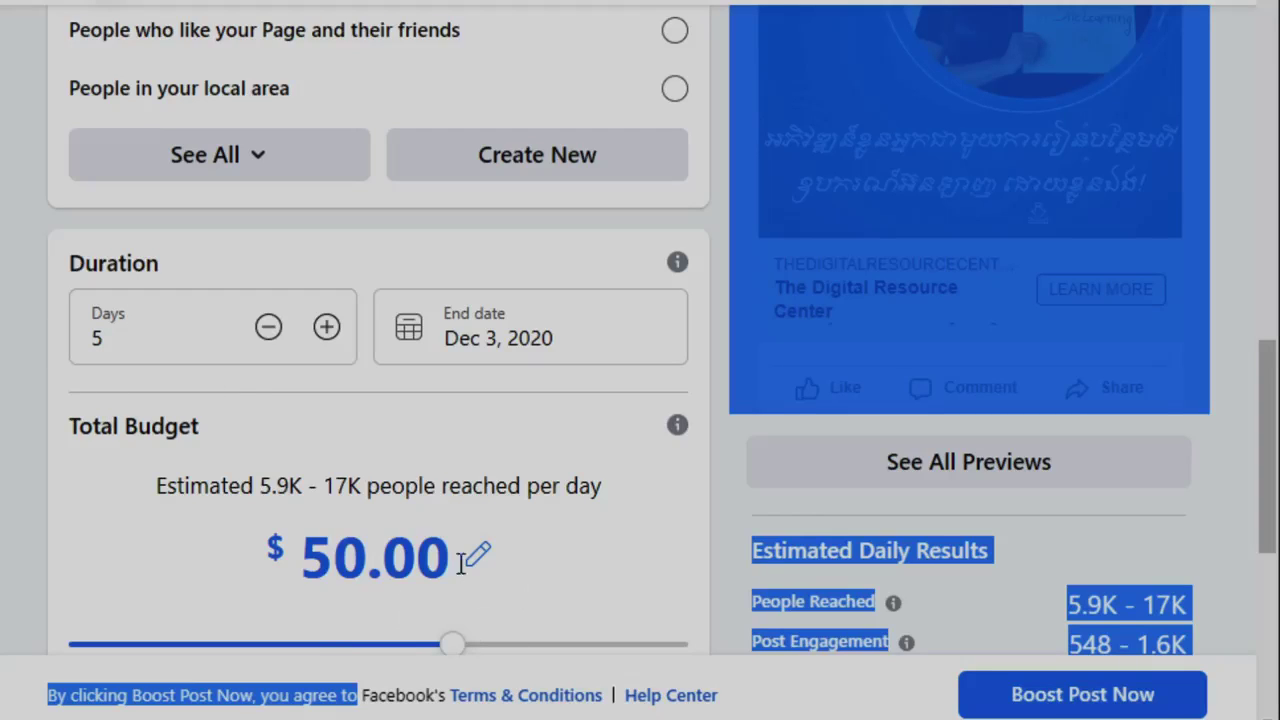
click(568, 596)
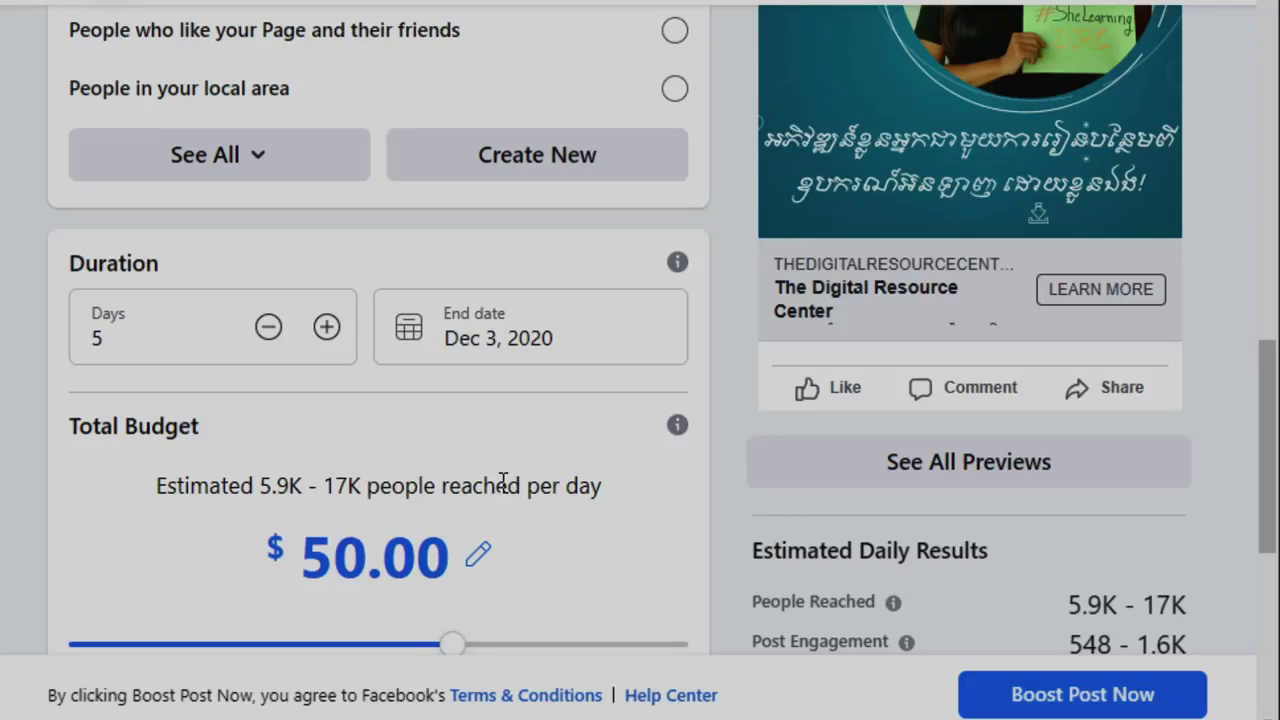
Step: Examine the boost's placements, Facebook Pixel setting, payment method and payment summary
scroll(575, 505, down, 2)
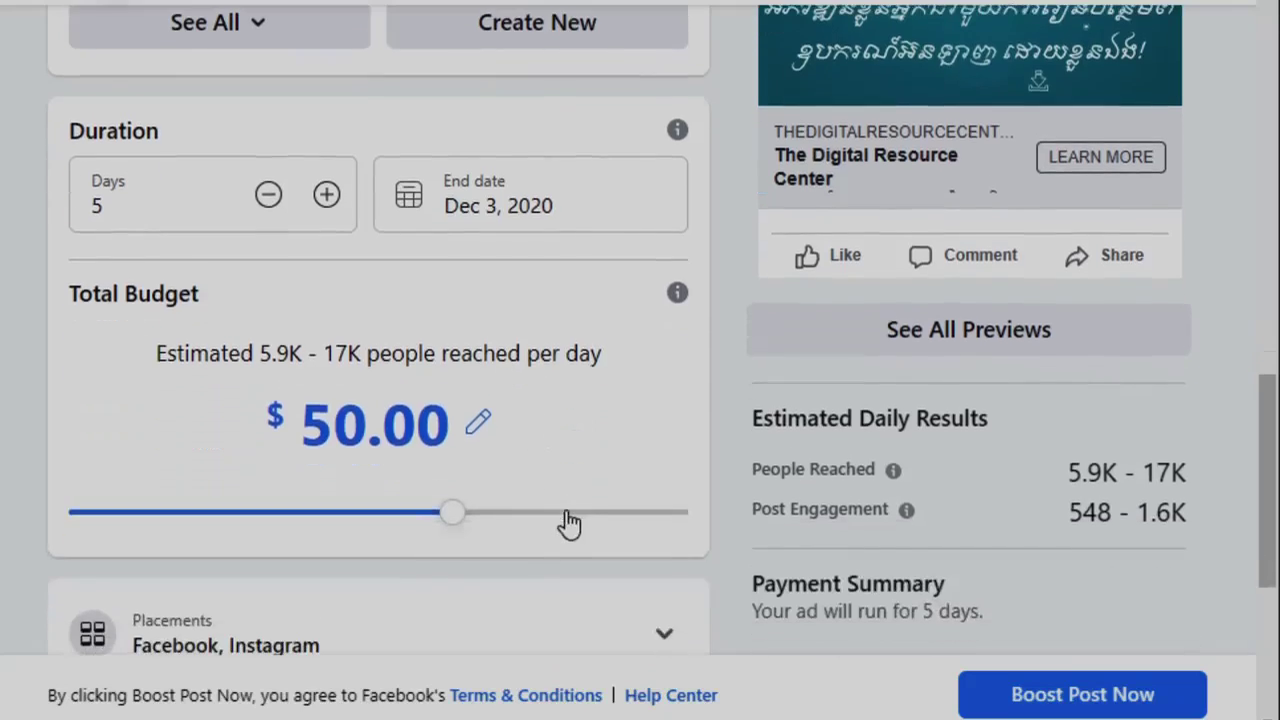
scroll(566, 466, down, 1)
scroll(614, 420, up, 3)
scroll(617, 420, down, 2)
scroll(616, 418, down, 4)
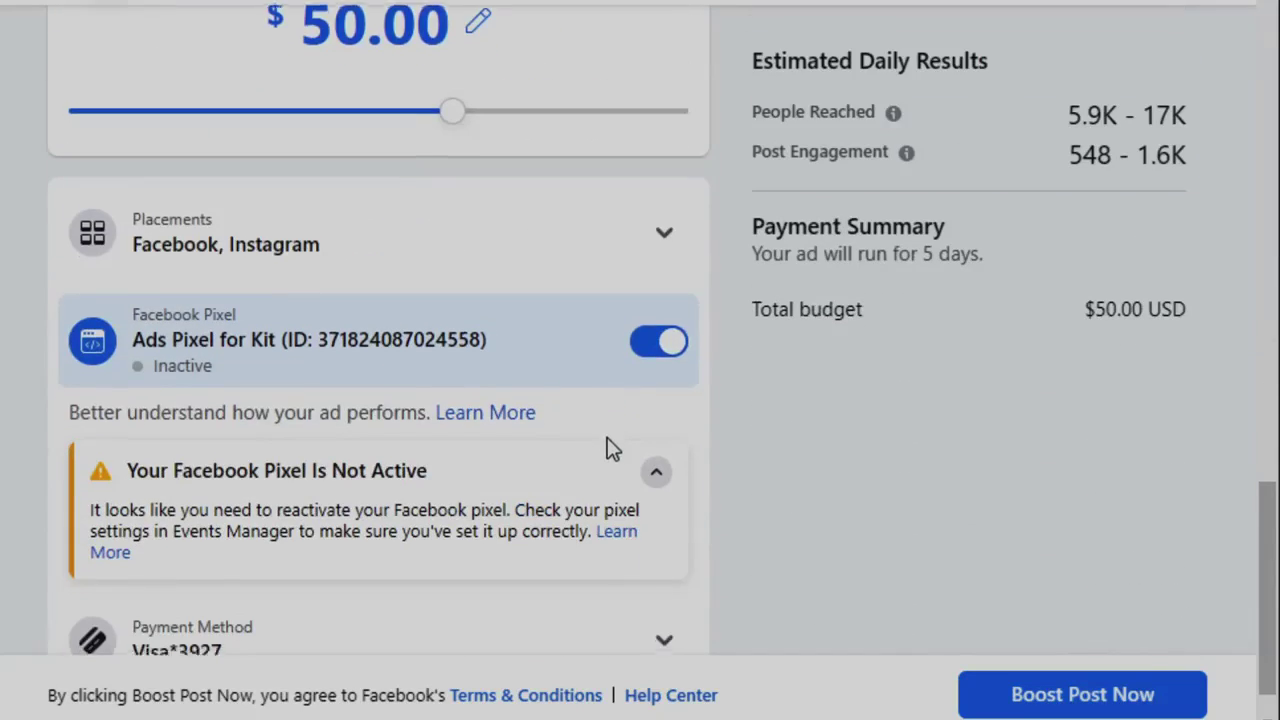
scroll(607, 440, down, 1)
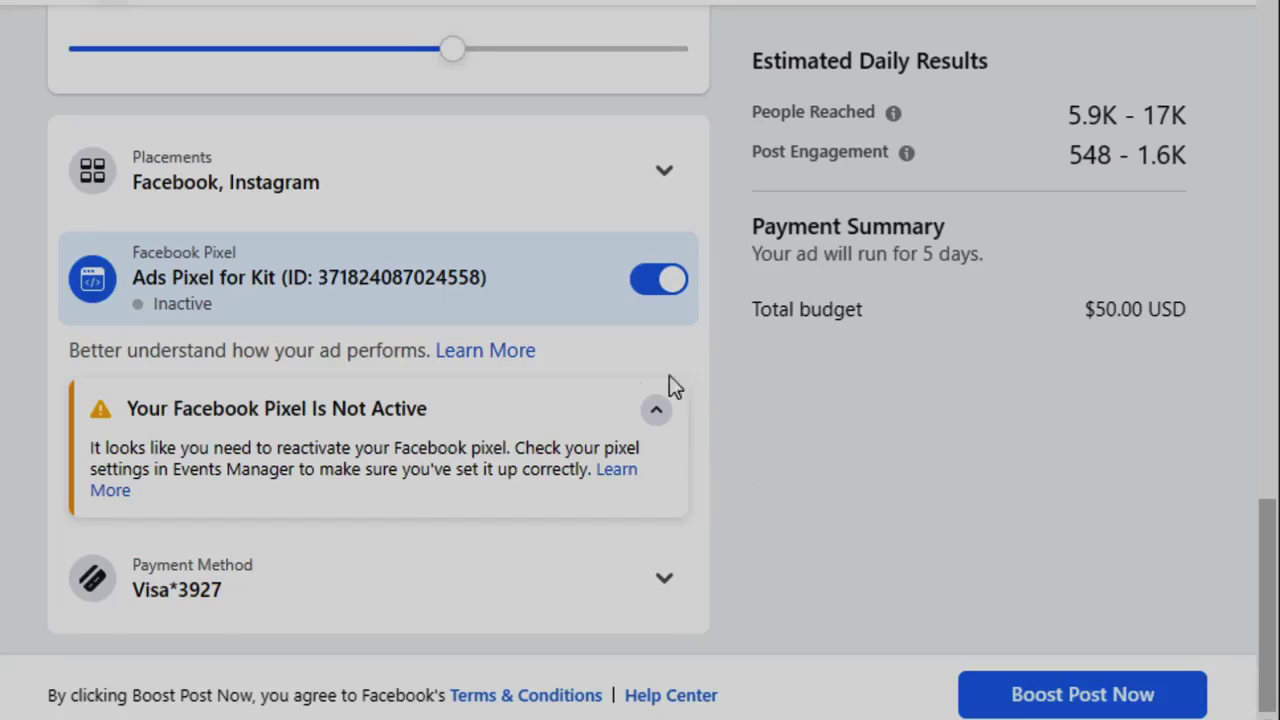
Step: Review the whole boost setup and ad preview, from goal, button and audience to duration, budget and estimated daily results
scroll(873, 405, up, 4)
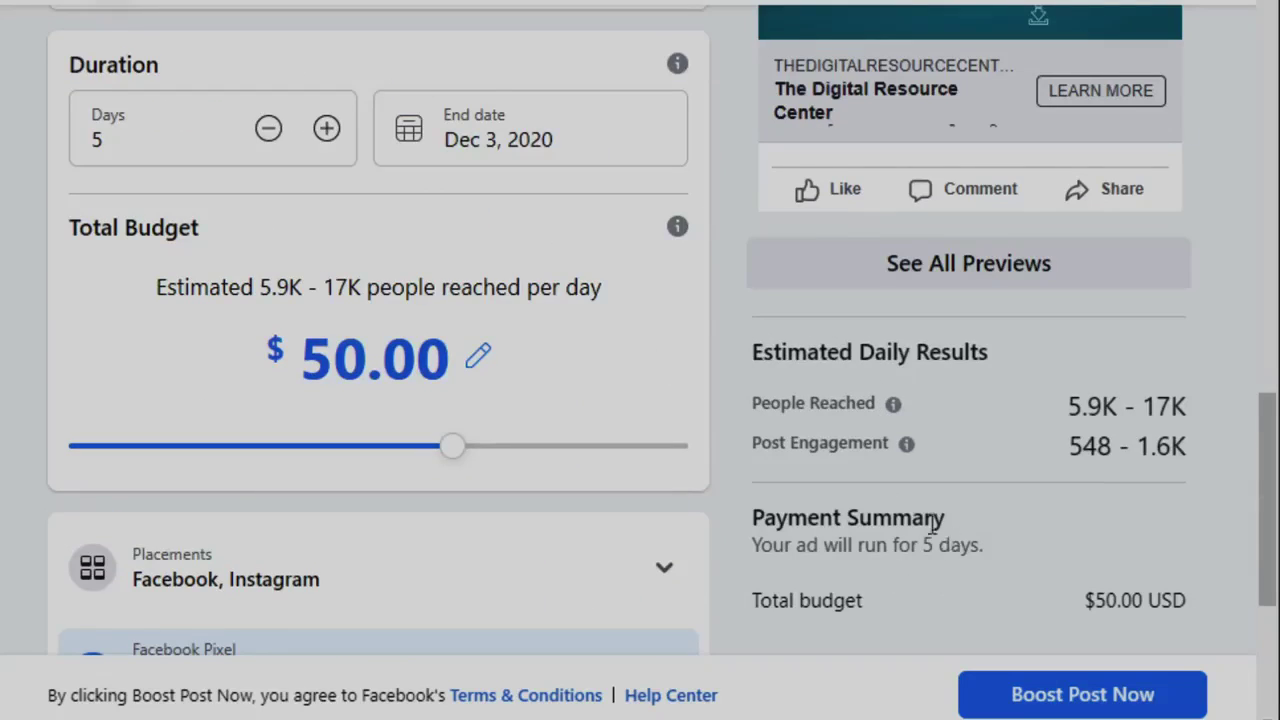
scroll(951, 540, up, 12)
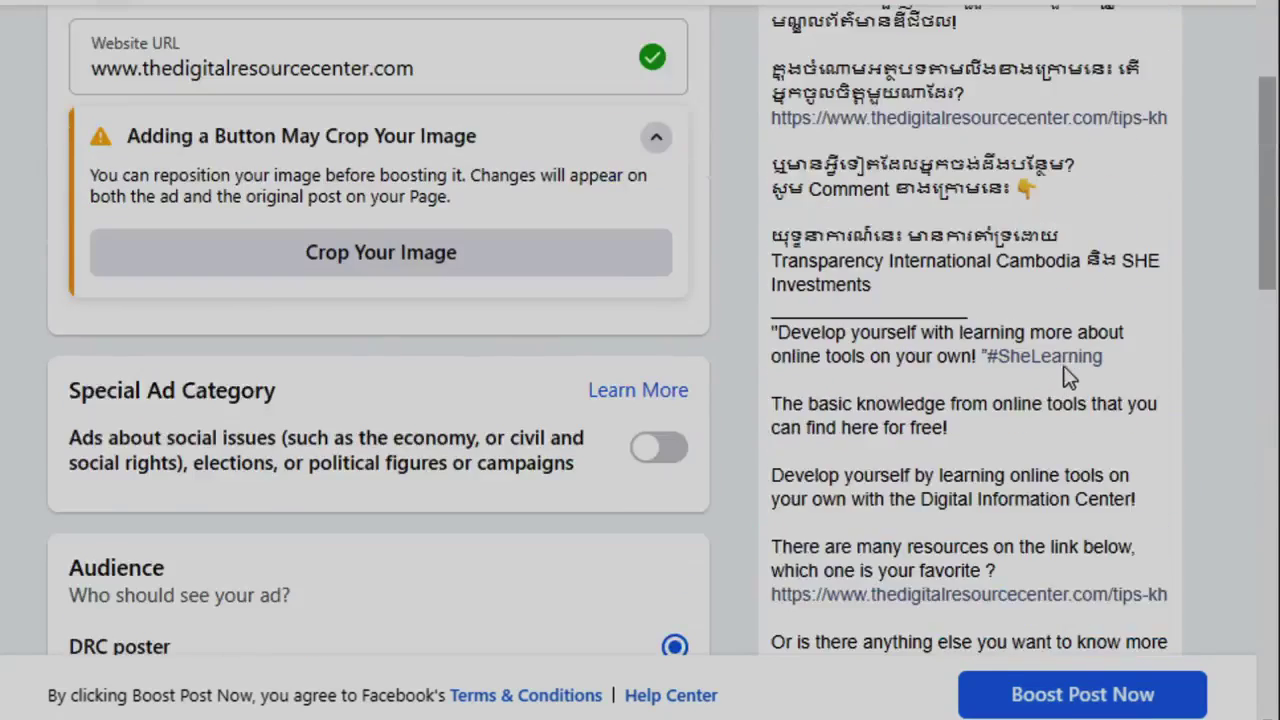
scroll(1058, 370, up, 7)
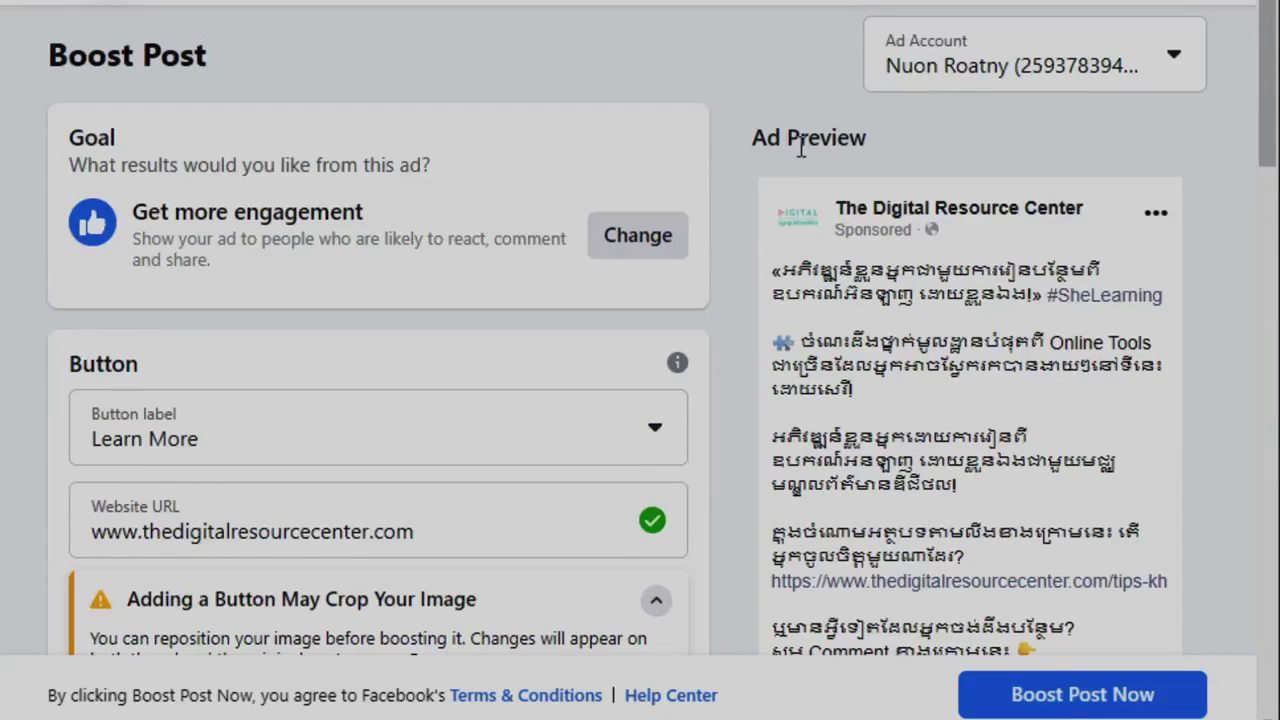
scroll(1040, 340, down, 3)
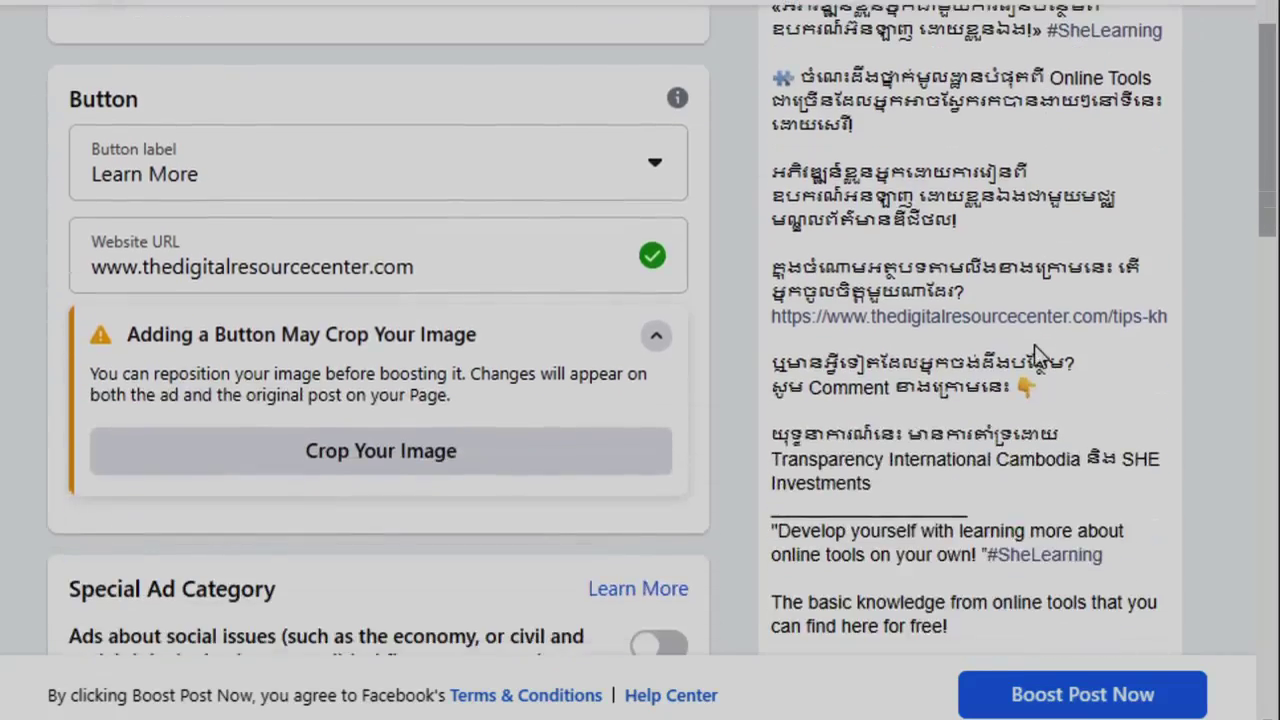
scroll(1040, 355, down, 2)
scroll(1050, 340, up, 3)
scroll(1057, 318, down, 8)
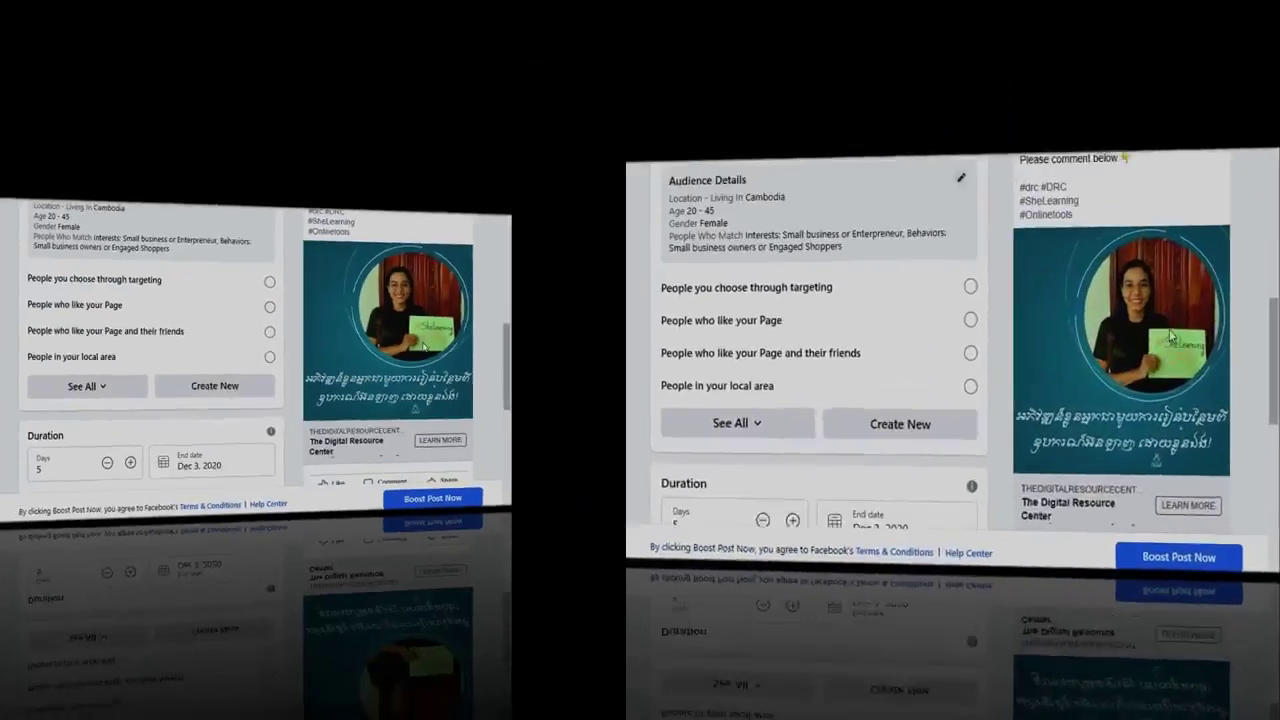
scroll(1063, 317, up, 7)
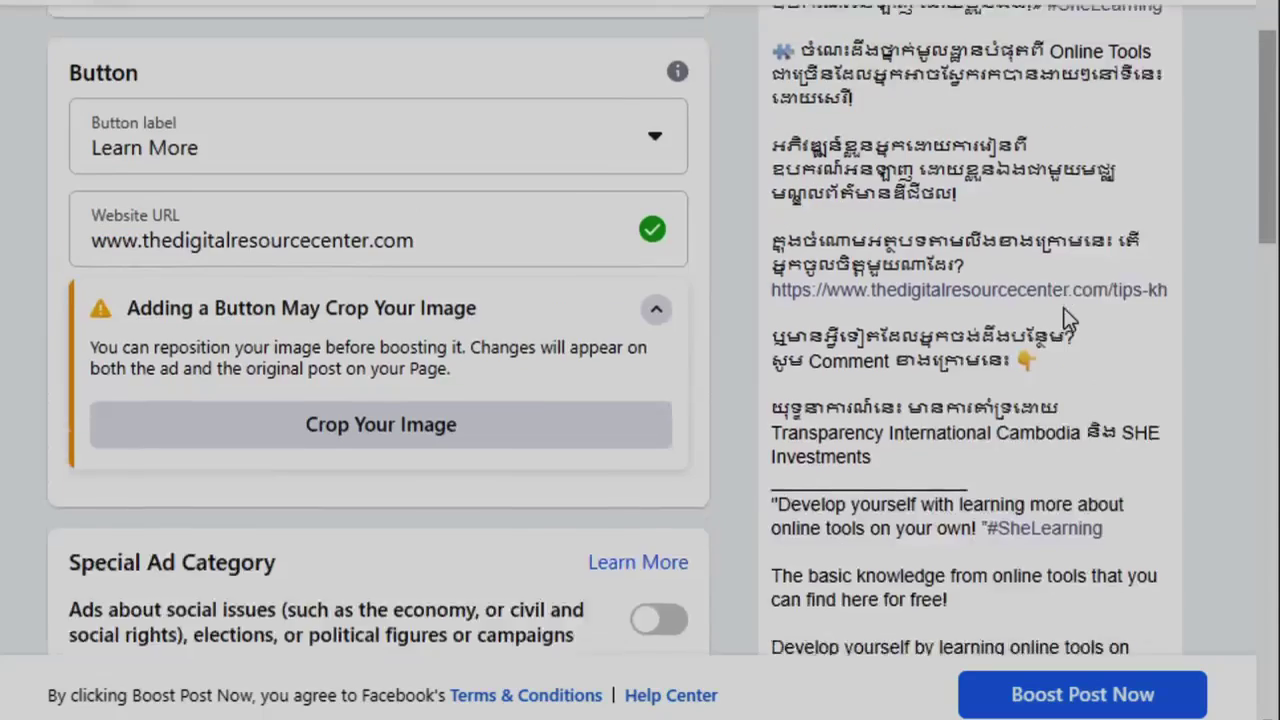
scroll(1070, 317, up, 3)
scroll(1077, 316, down, 7)
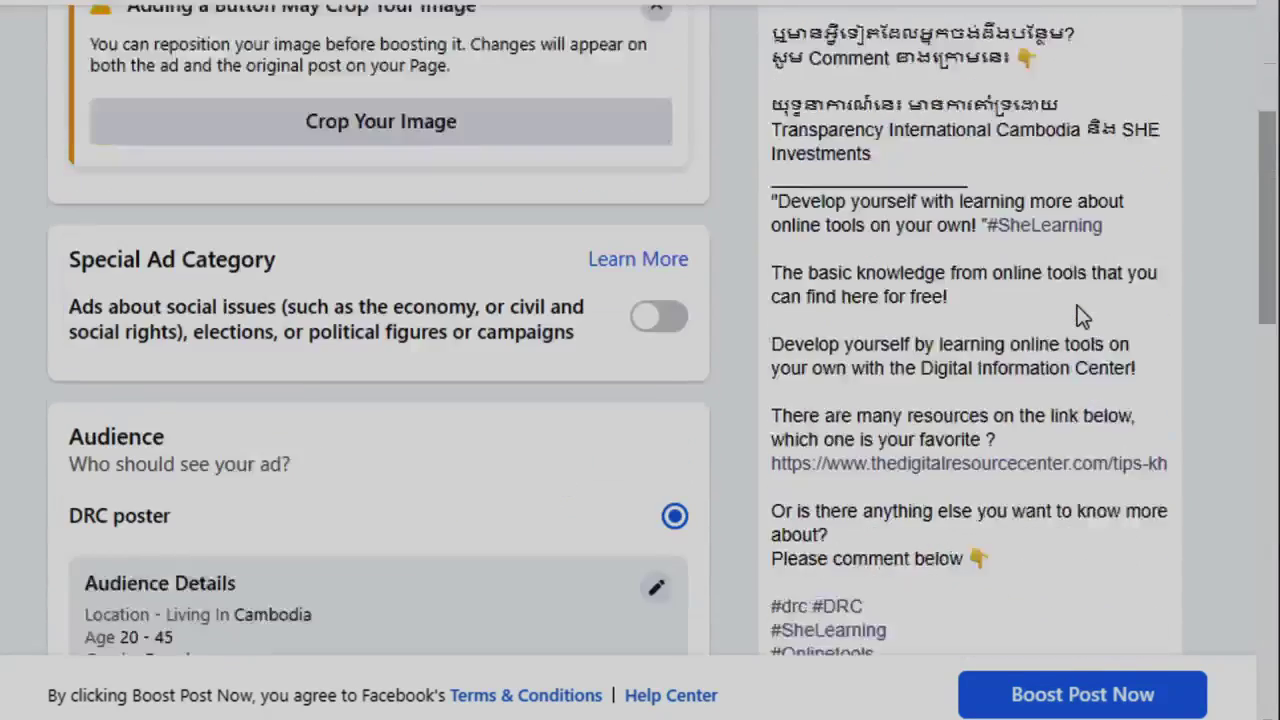
scroll(1077, 316, down, 5)
scroll(1045, 370, down, 2)
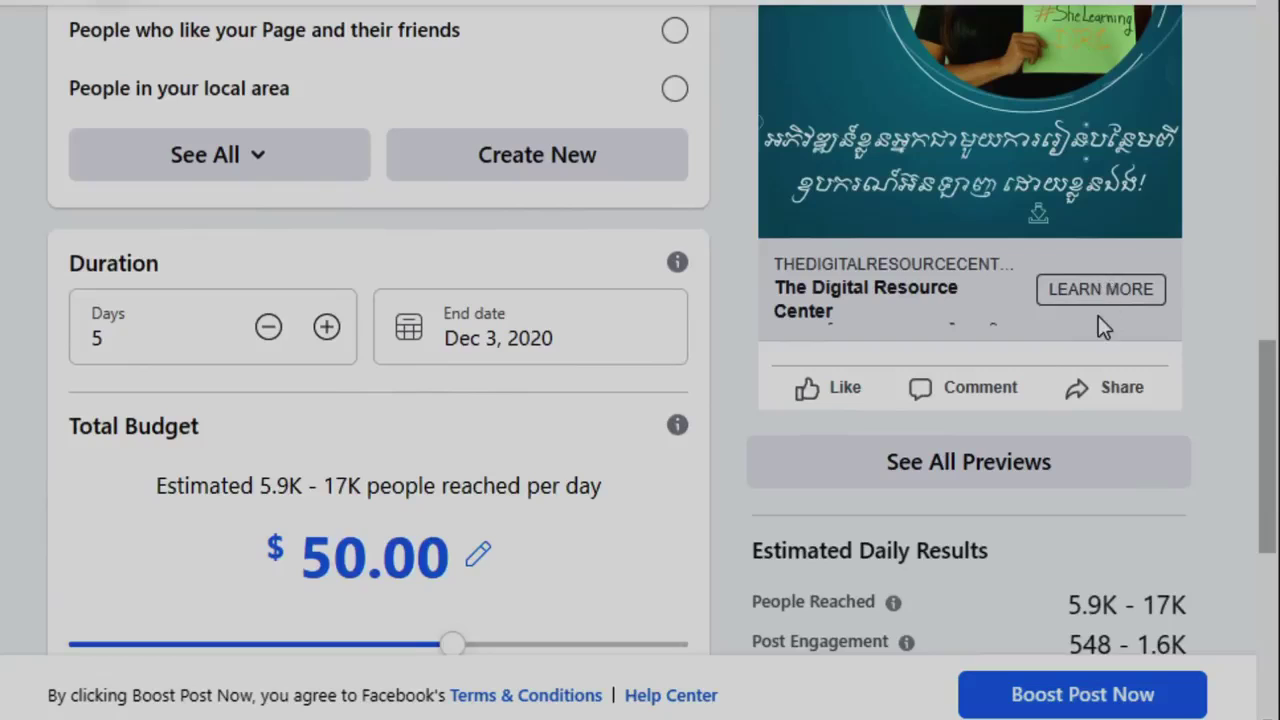
scroll(1120, 530, down, 1)
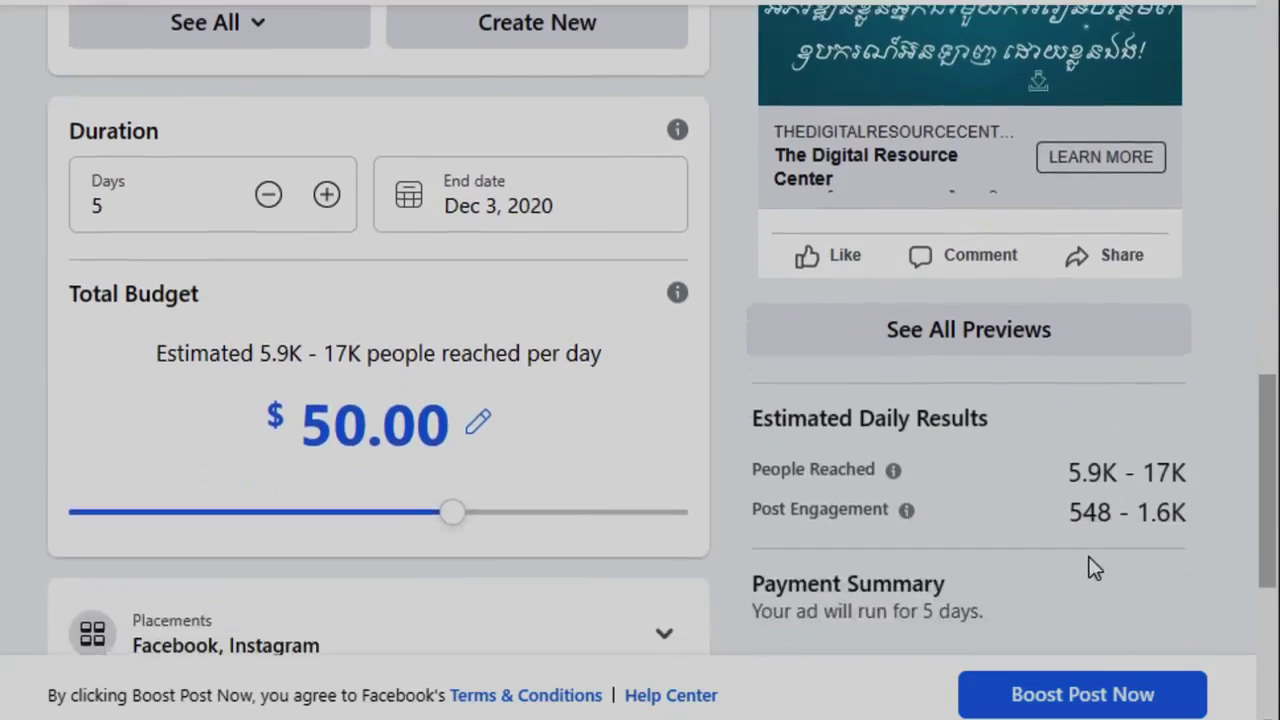
Step: Submit the post boost, check the status, goal and budget in the ad creation summary, and close it
click(1128, 704)
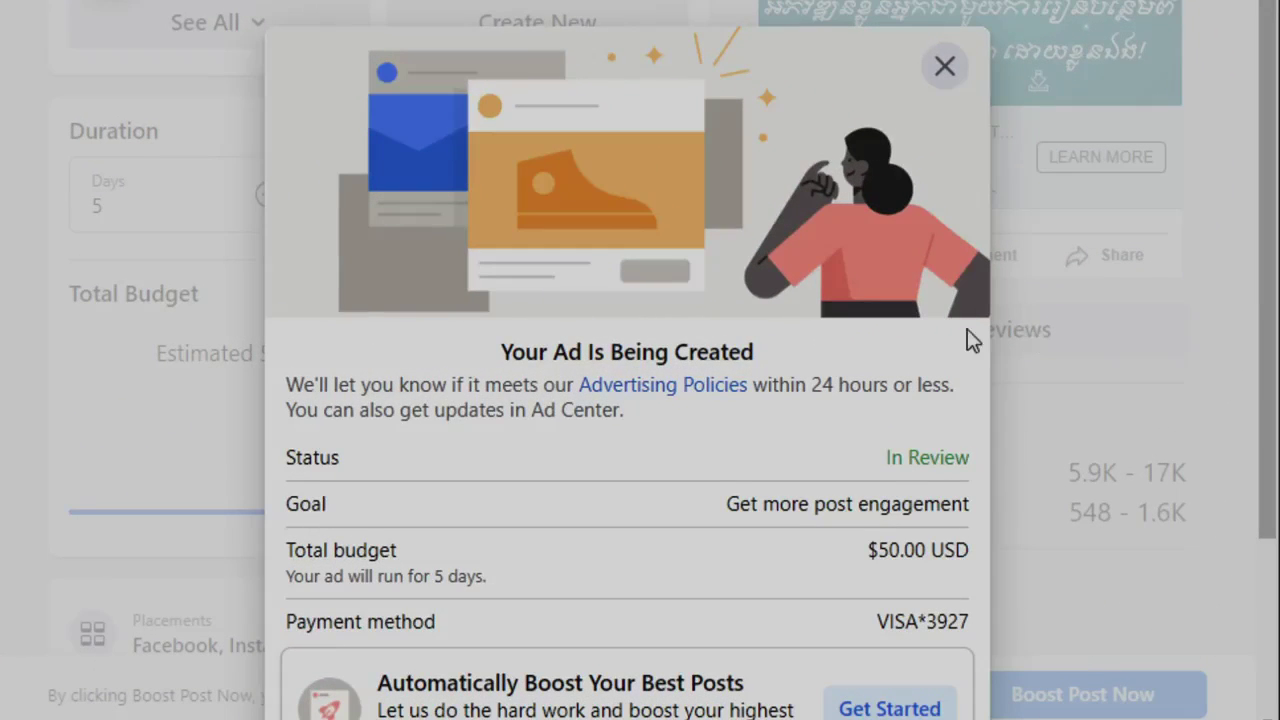
scroll(877, 386, down, 3)
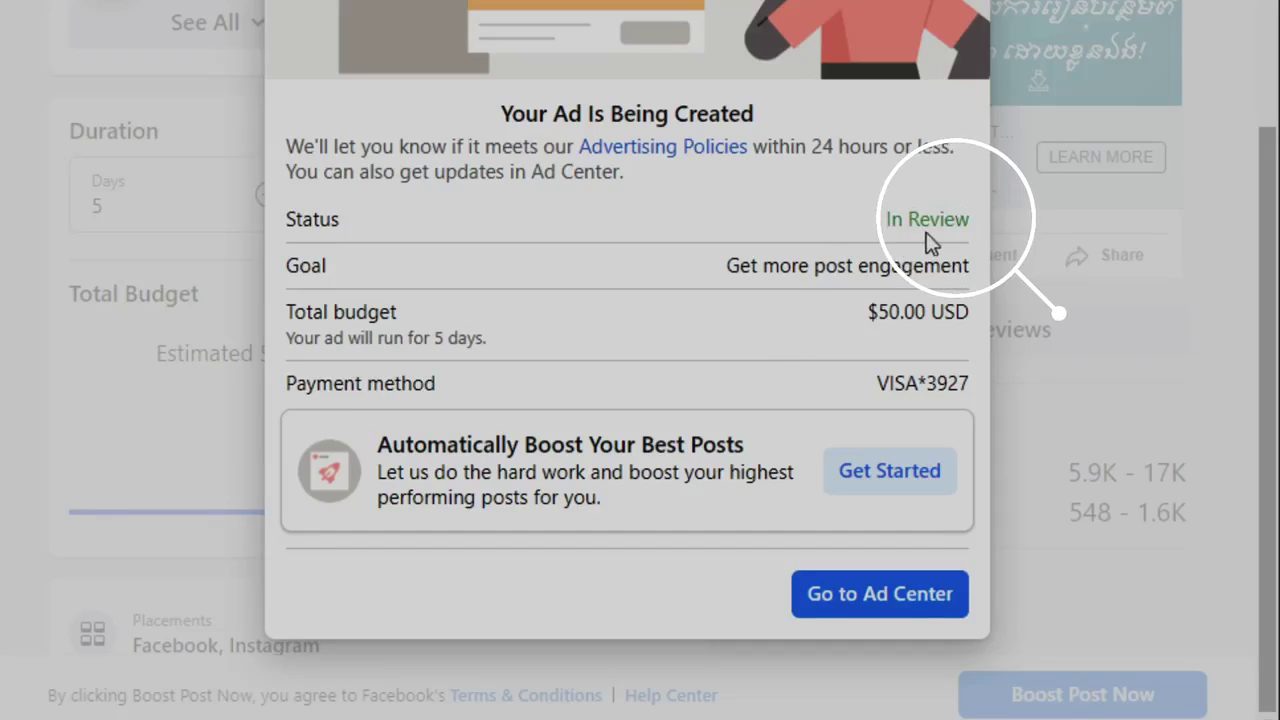
scroll(775, 325, up, 2)
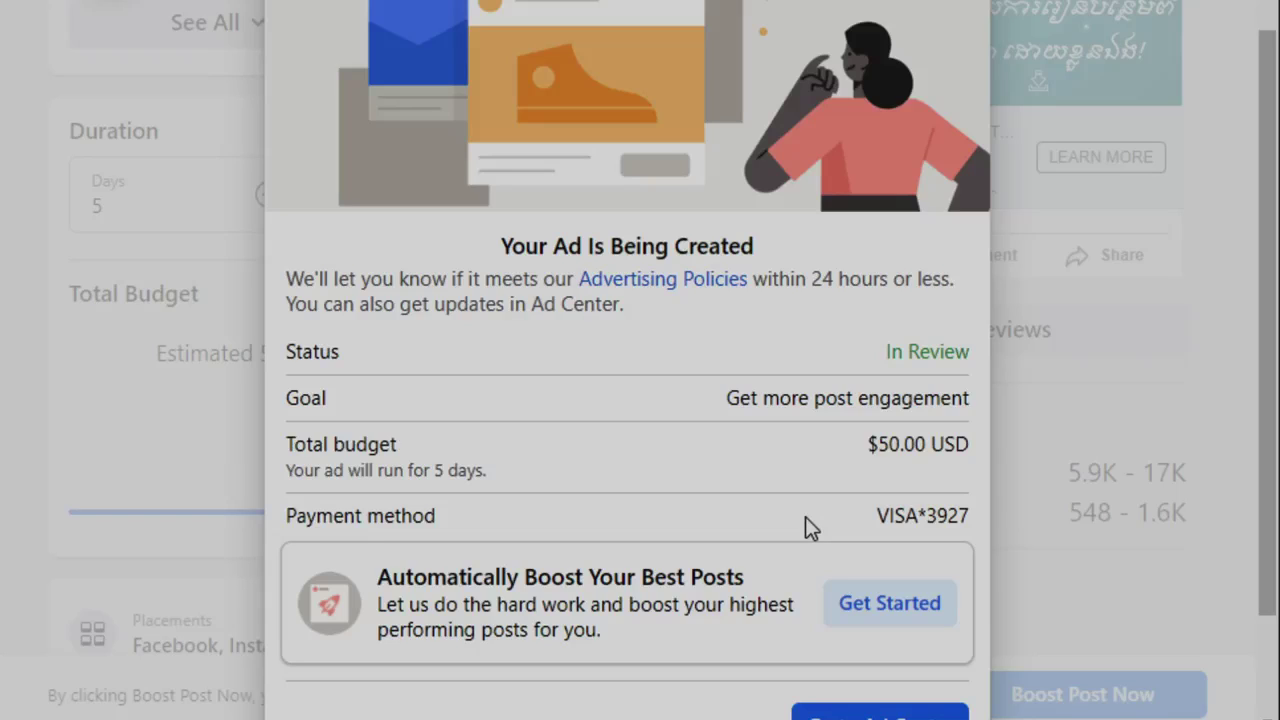
scroll(805, 516, down, 1)
scroll(805, 516, up, 2)
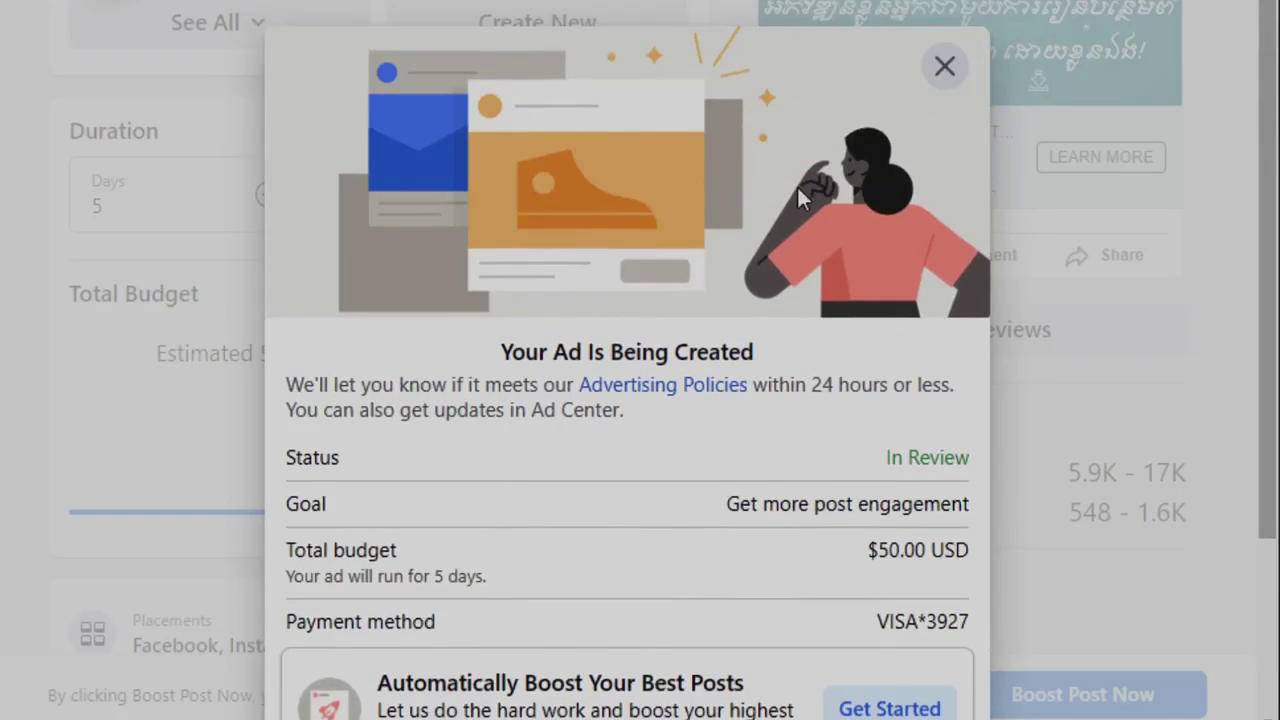
click(941, 72)
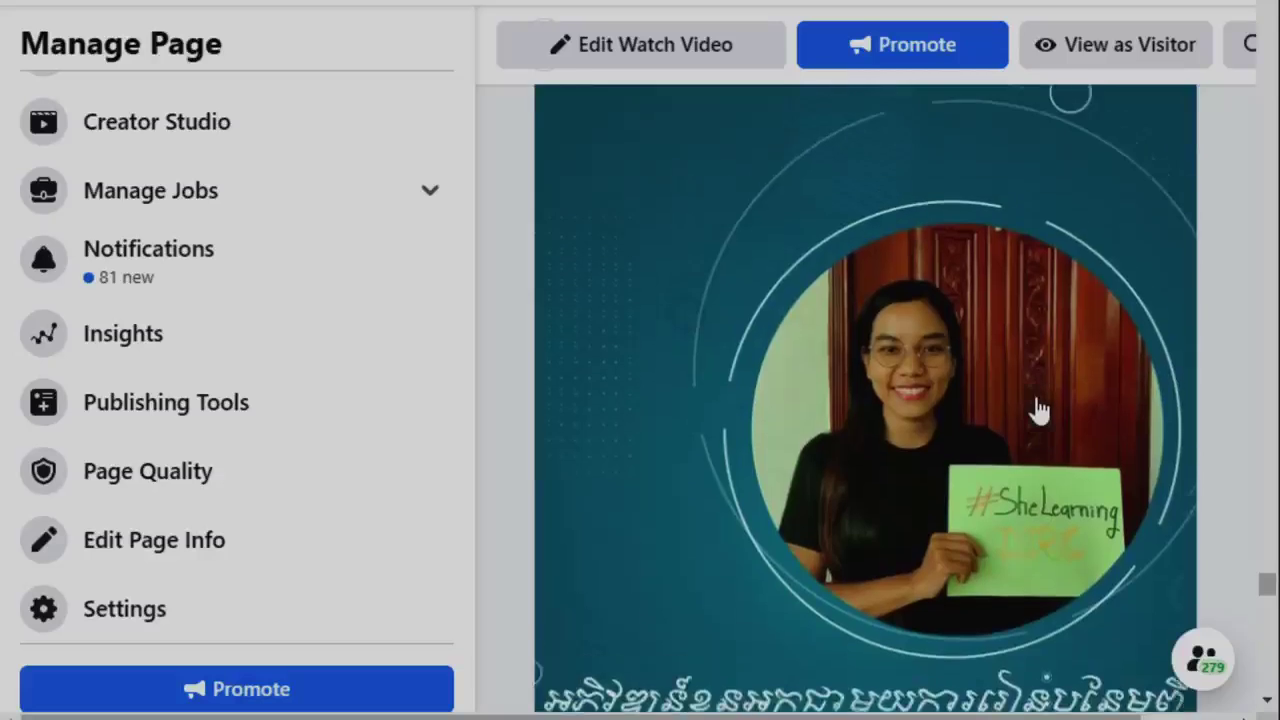
scroll(1034, 409, up, 5)
scroll(980, 385, up, 4)
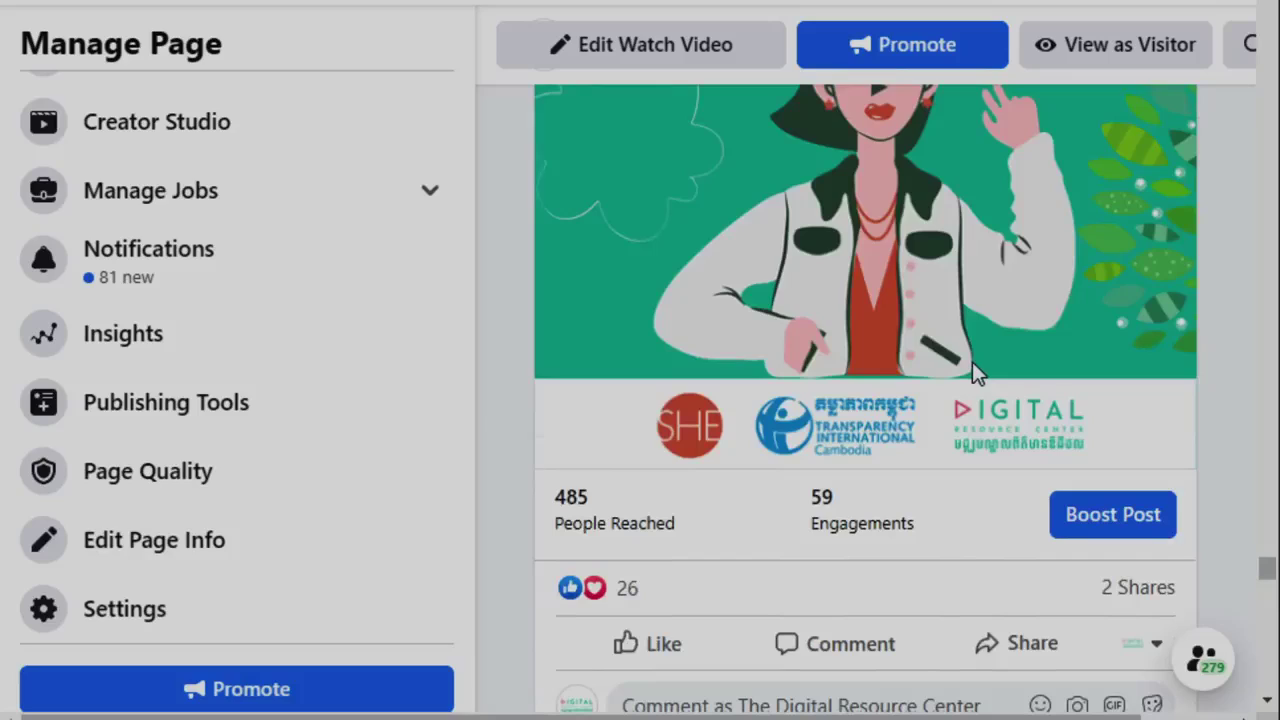
scroll(837, 294, down, 8)
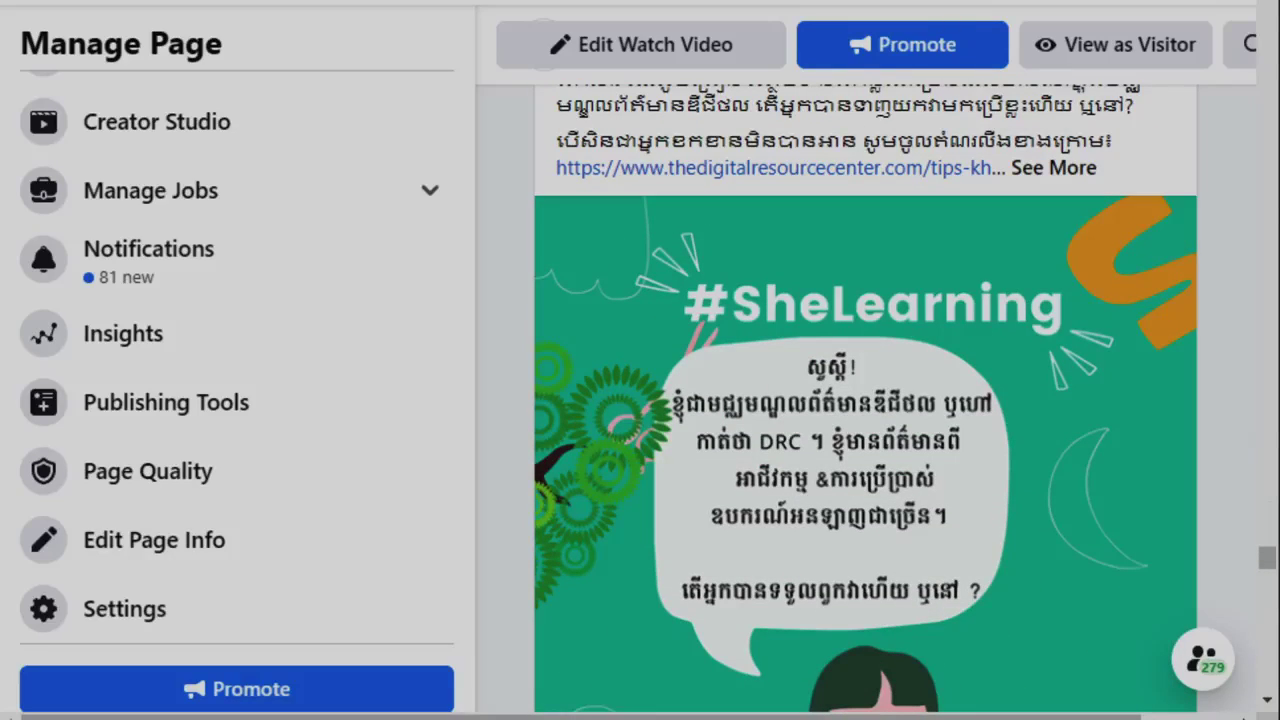